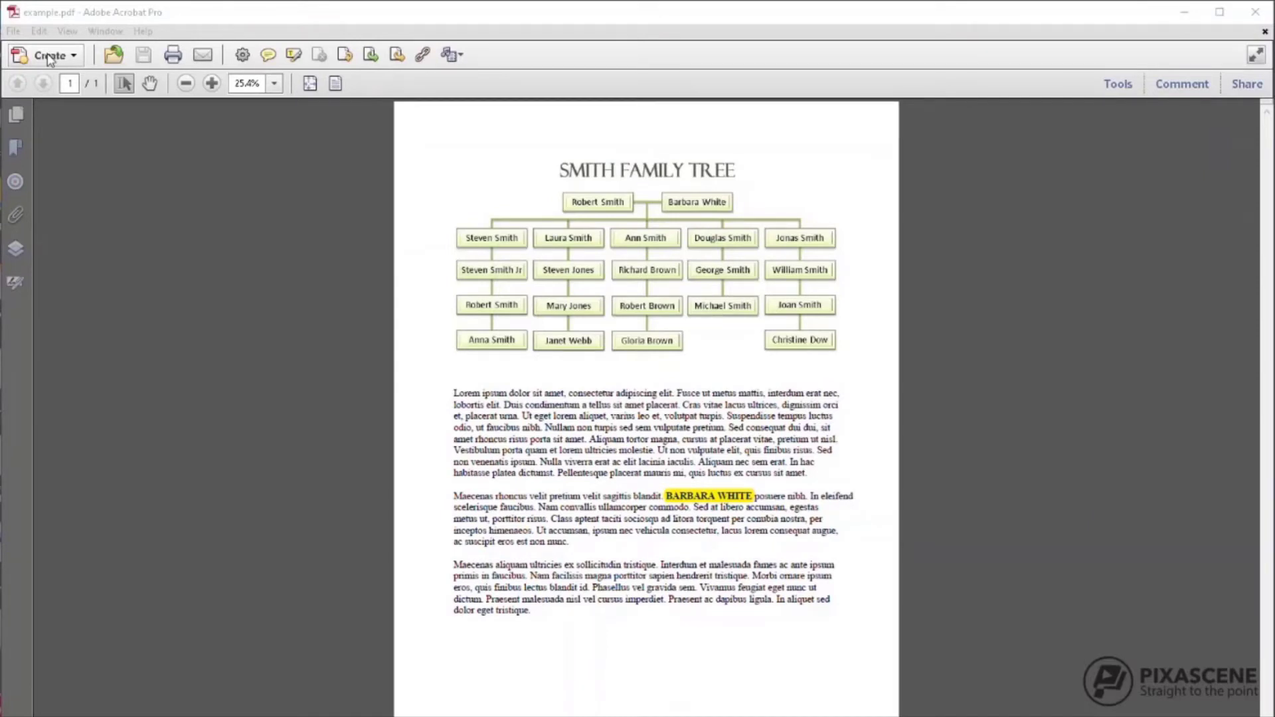
- Convert the current example.pdf into a form and accept that no fields were detected
left_click(50, 55)
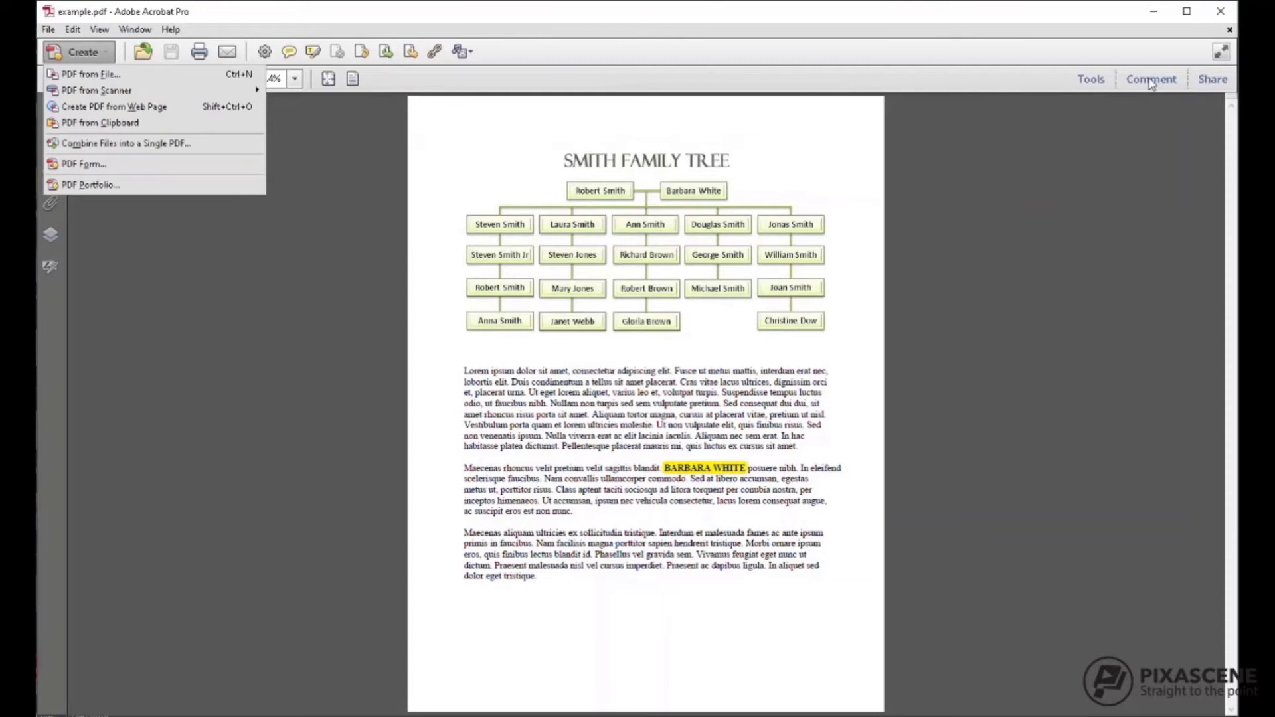
left_click(1091, 79)
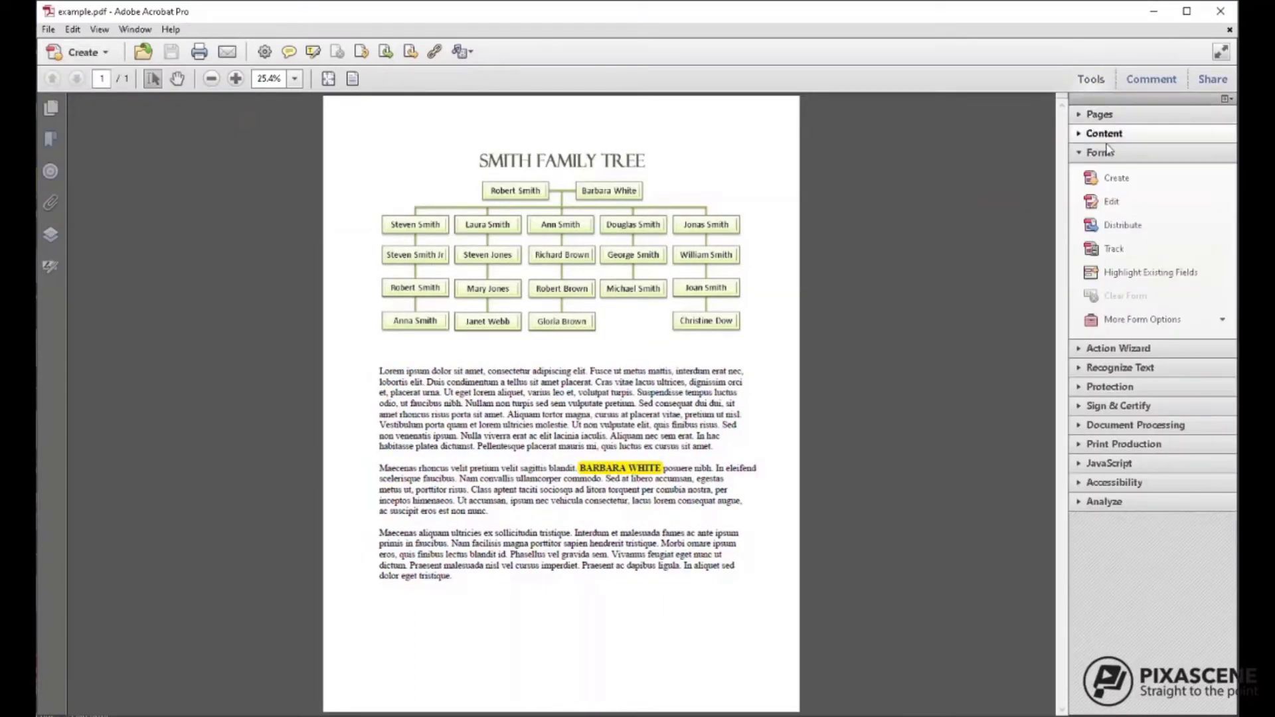
left_click(1112, 184)
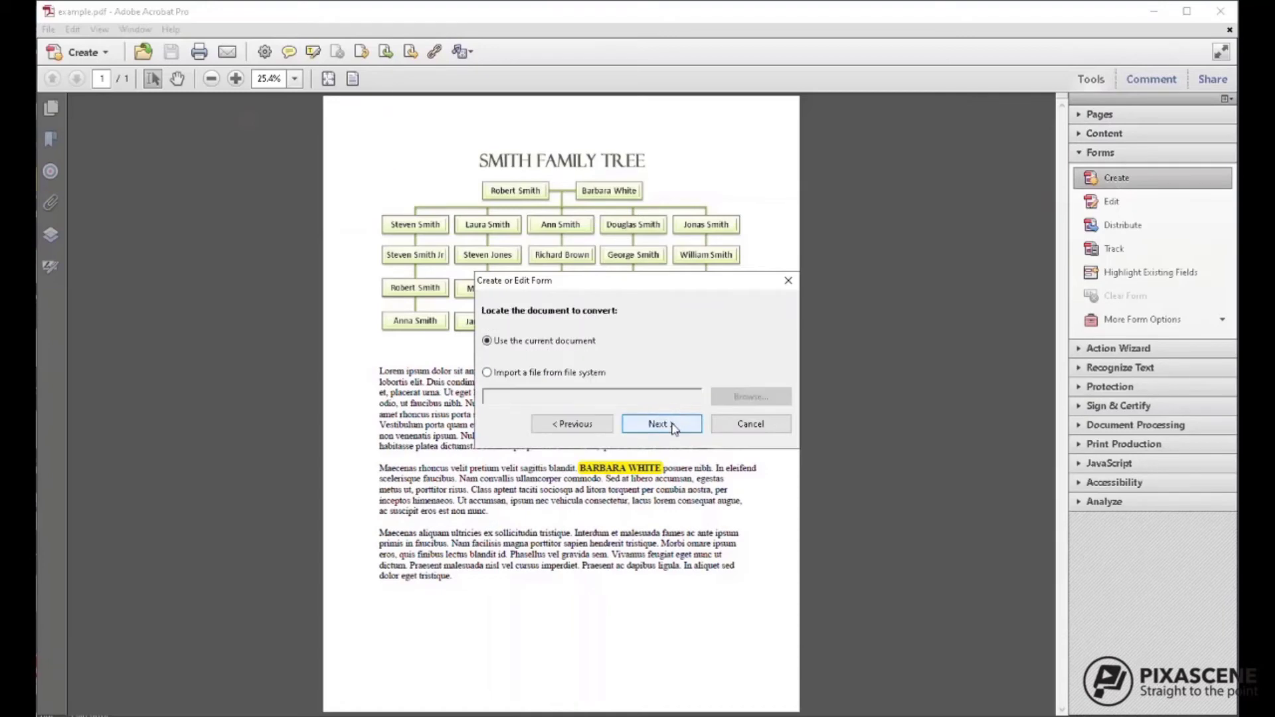
left_click(671, 426)
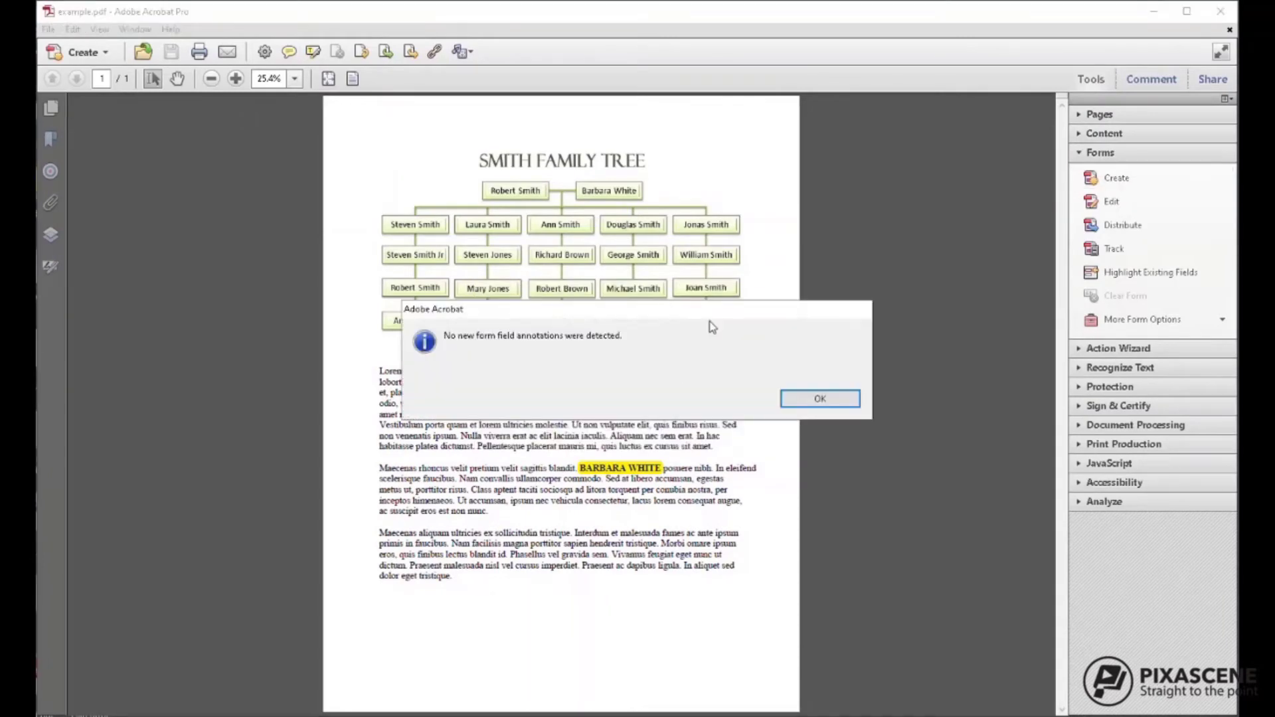
left_click(820, 398)
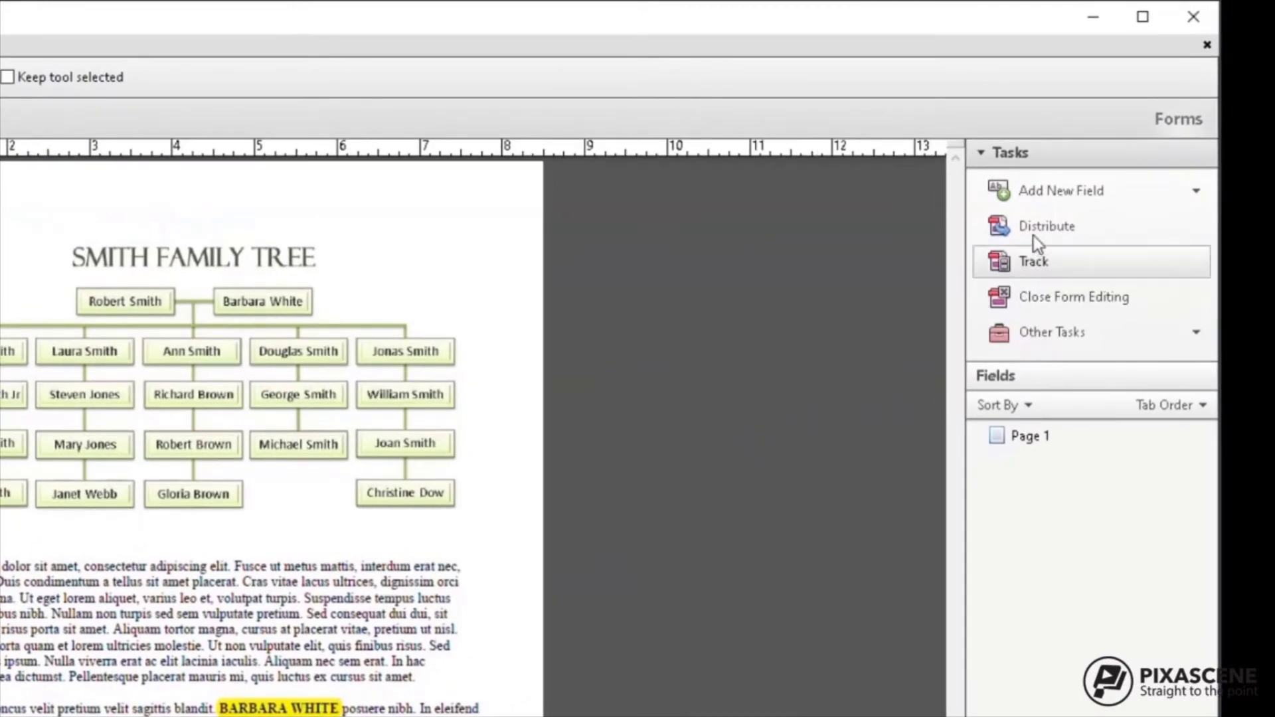
- Draw a large button field over the paragraphs below the tree and name it 'robert smith image'
left_click(1046, 194)
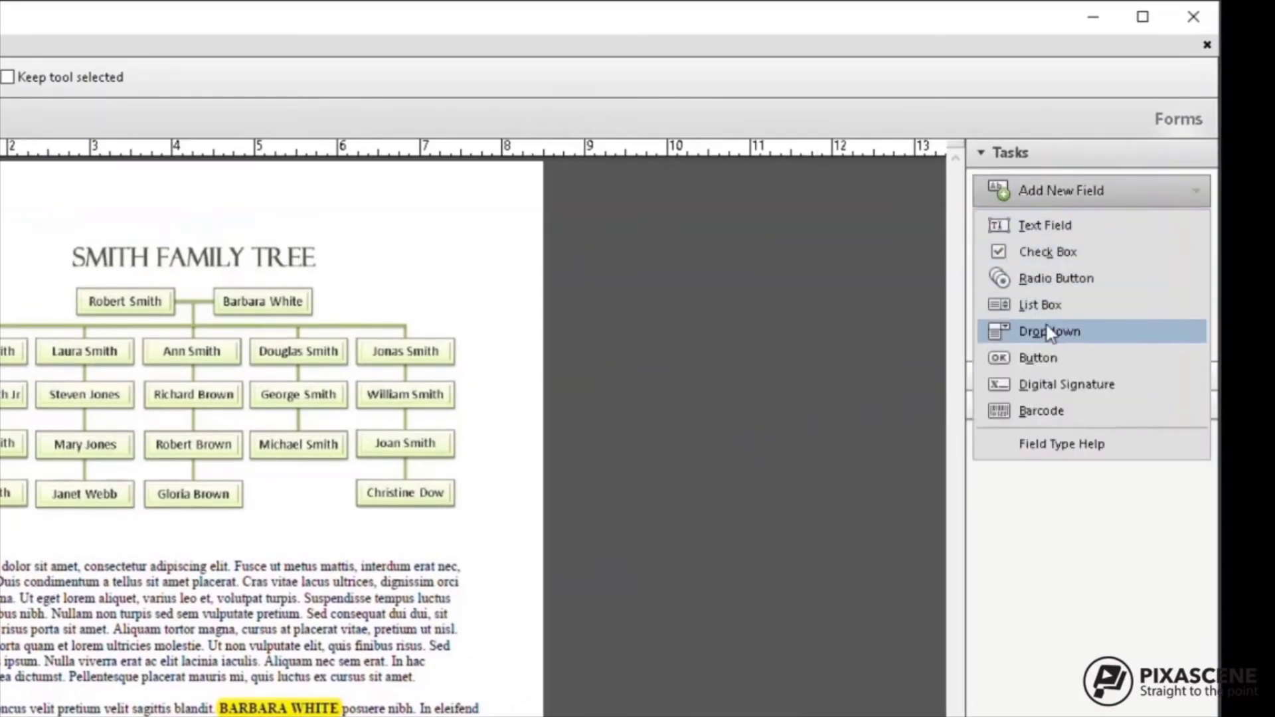
left_click(1047, 357)
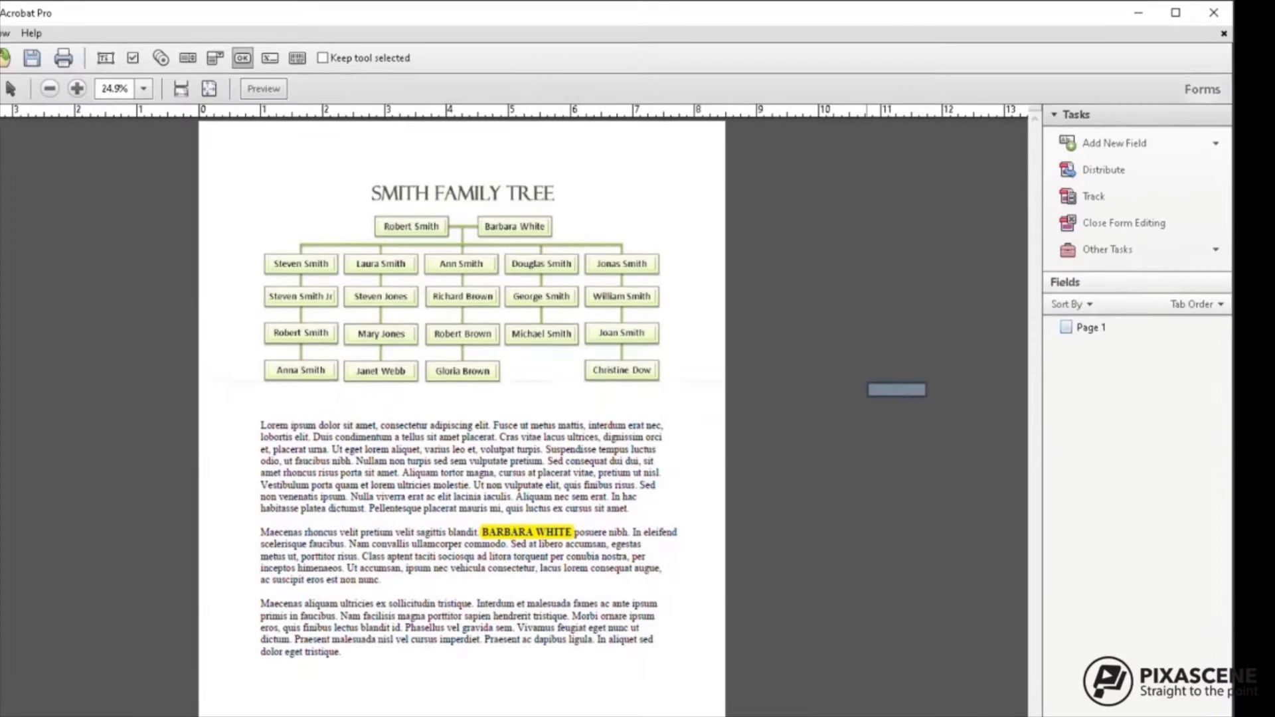
left_click_drag(276, 346, 501, 640)
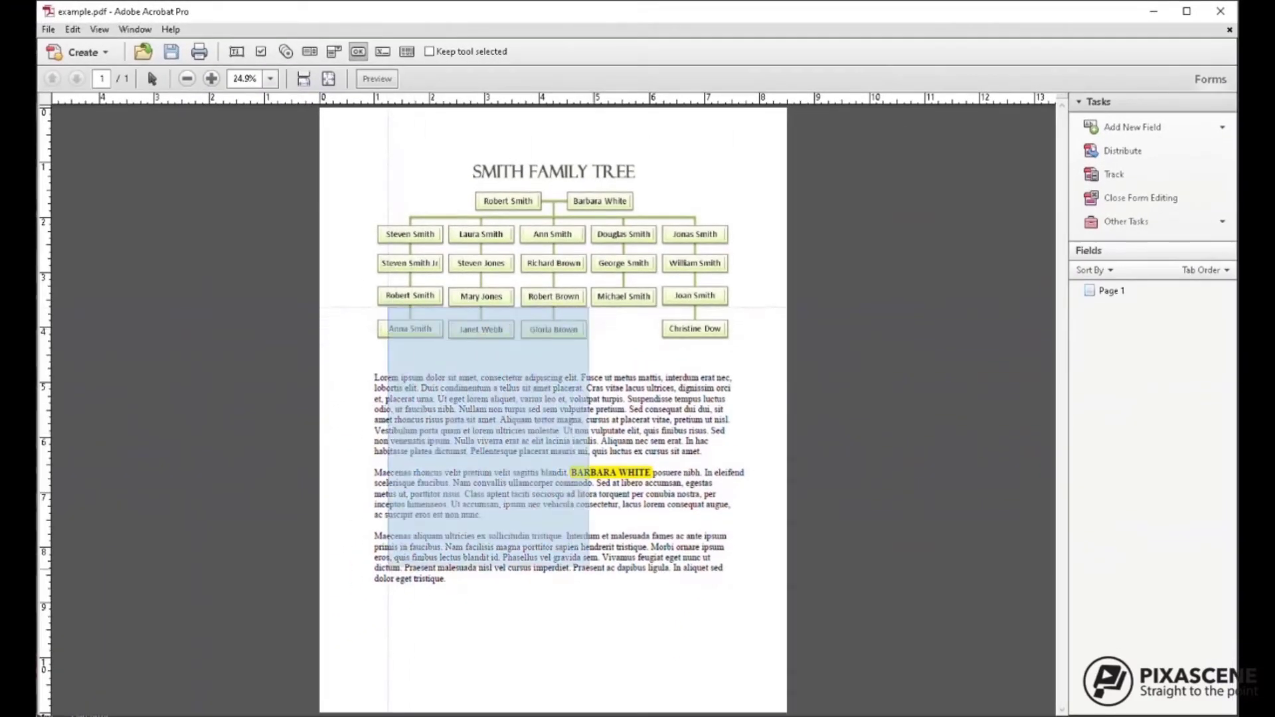
left_click_drag(588, 587, 712, 629)
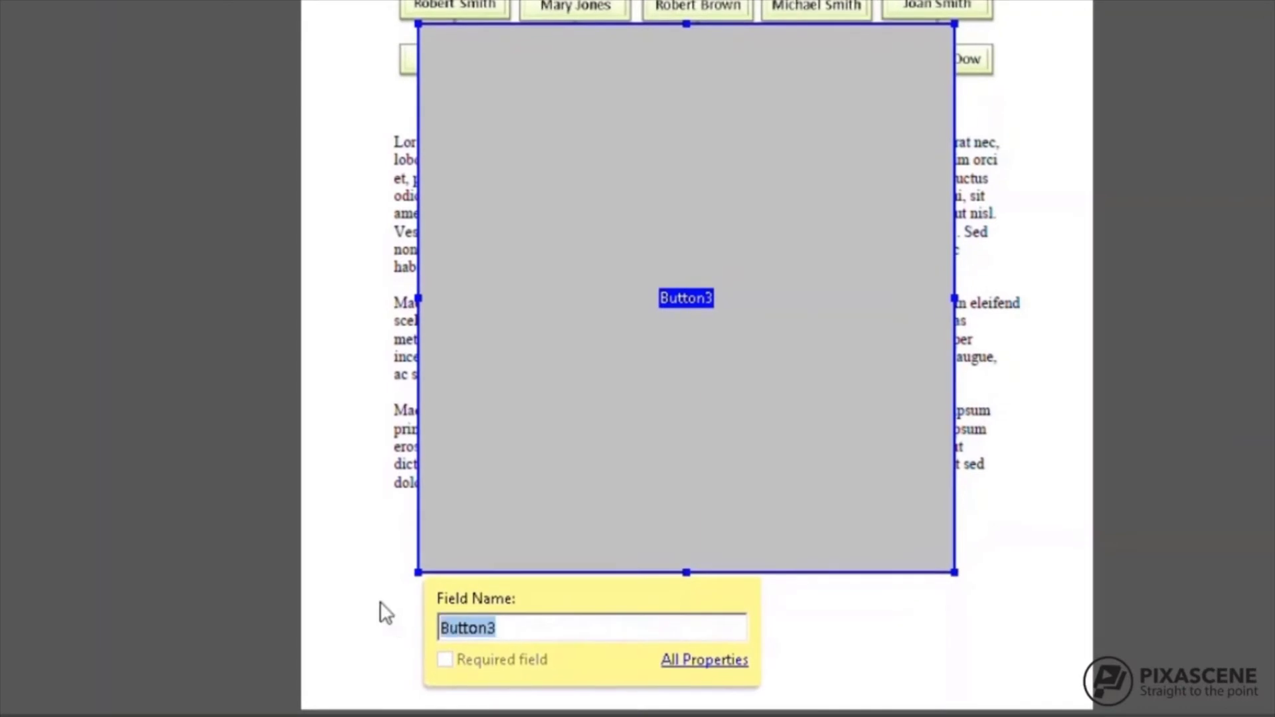
type("robert smi")
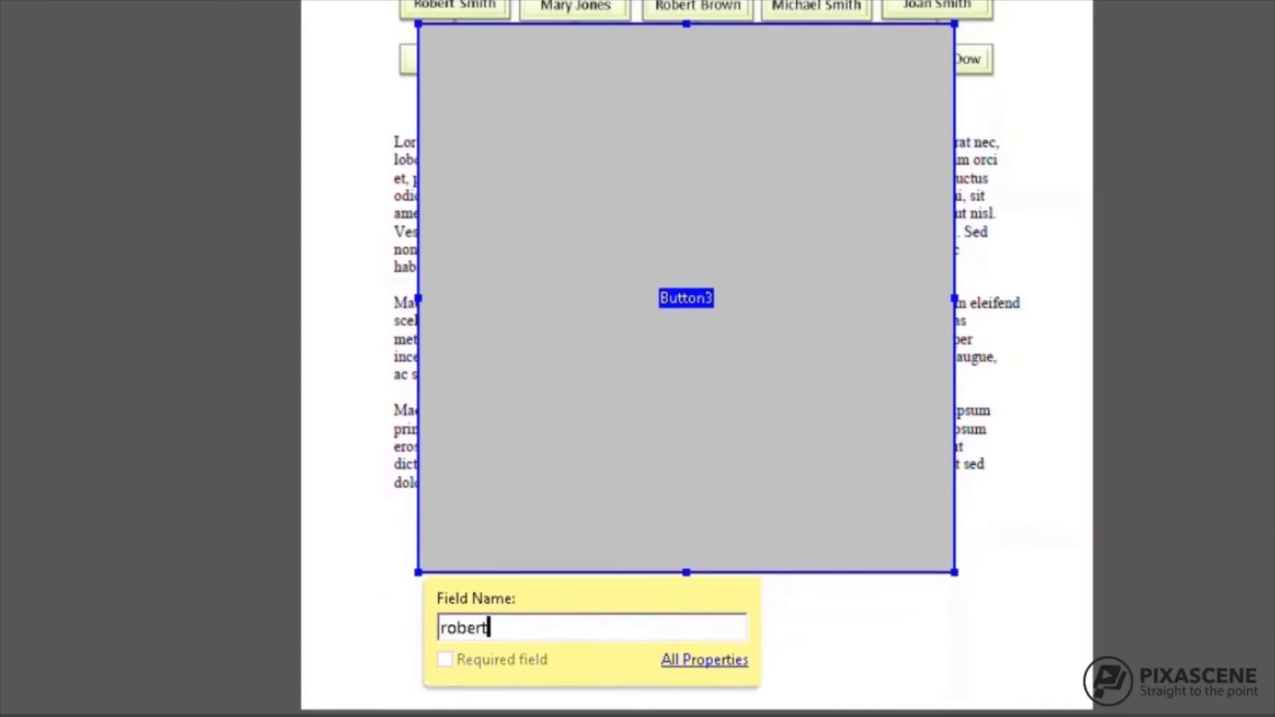
type("th image")
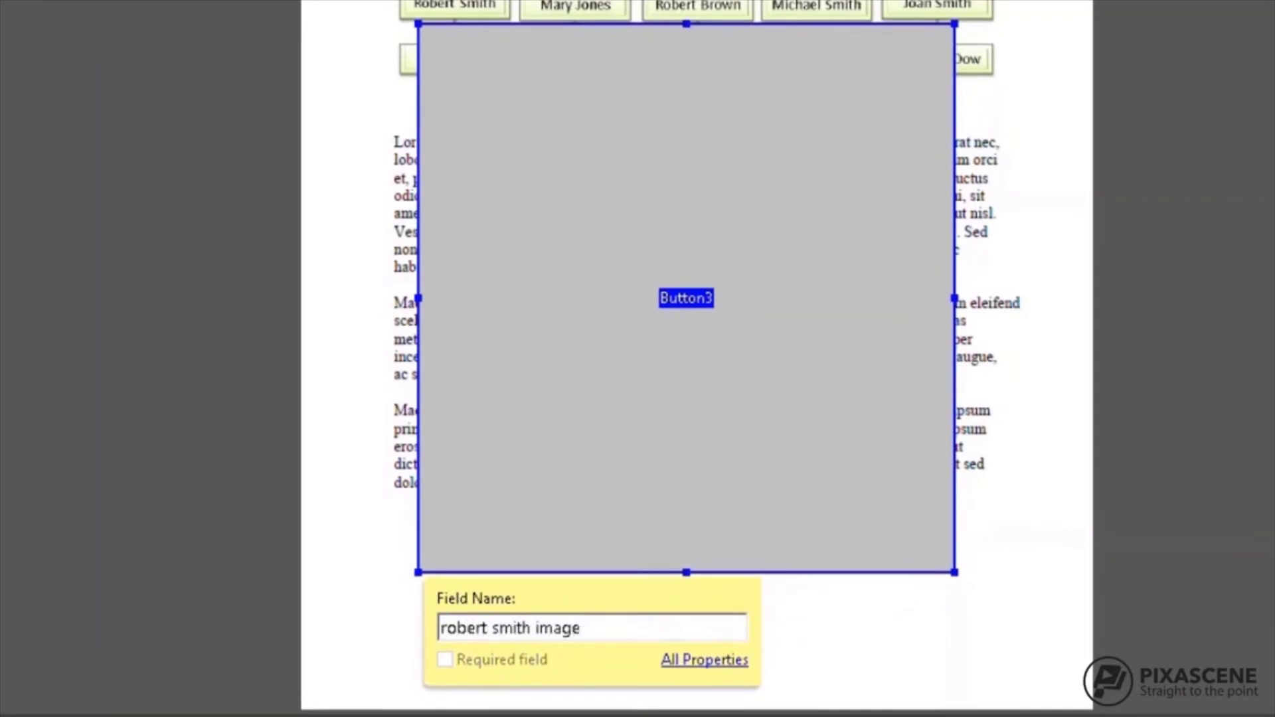
- Make the button hidden and read-only, with No Color fill
left_click(701, 662)
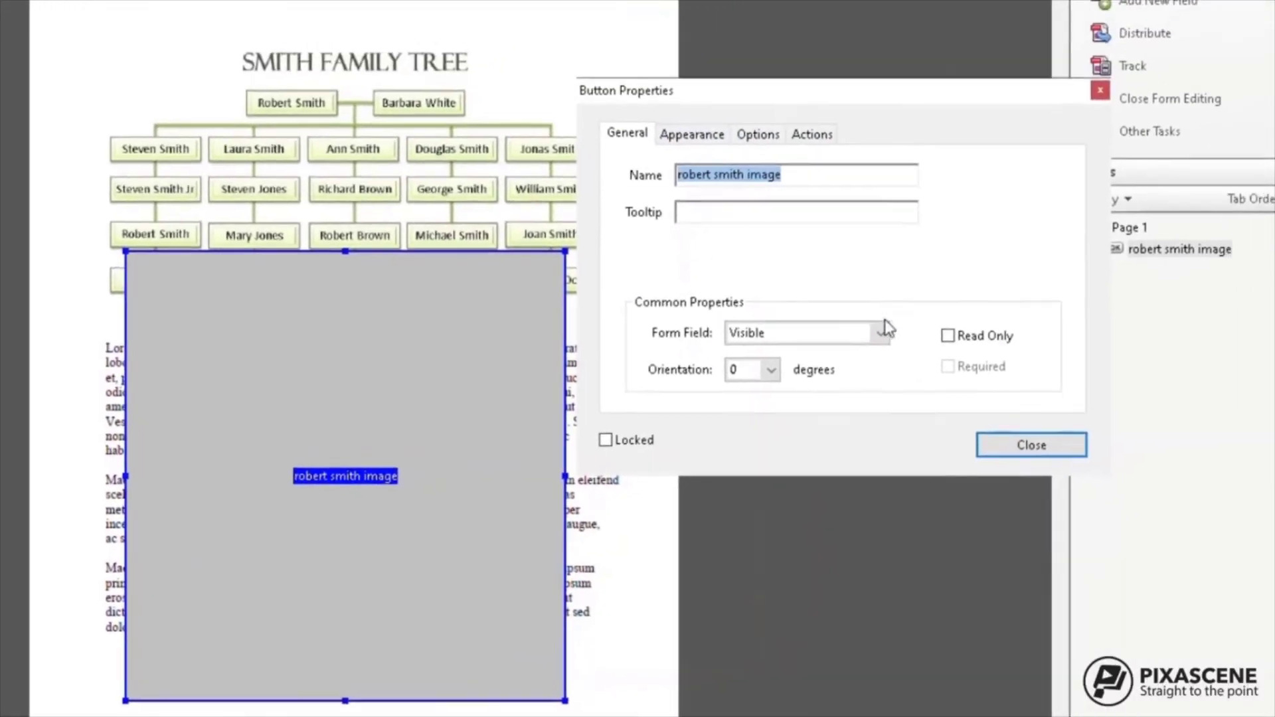
left_click(1162, 189)
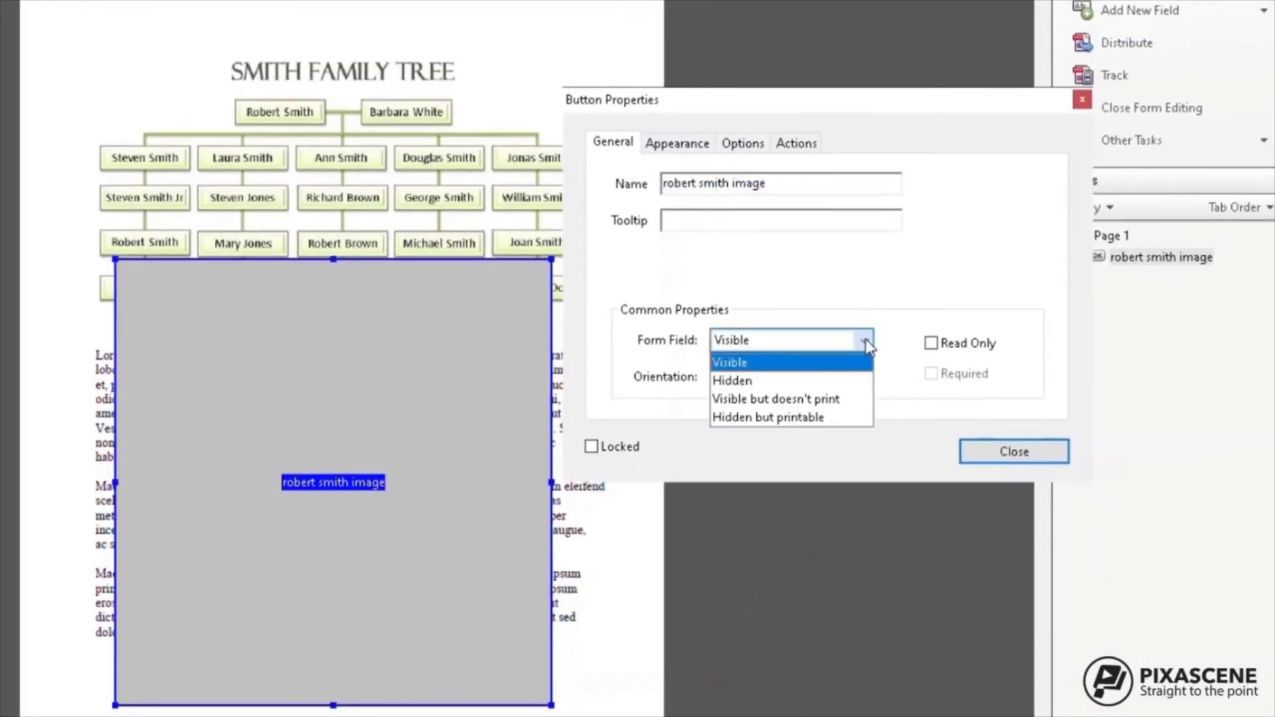
left_click(849, 384)
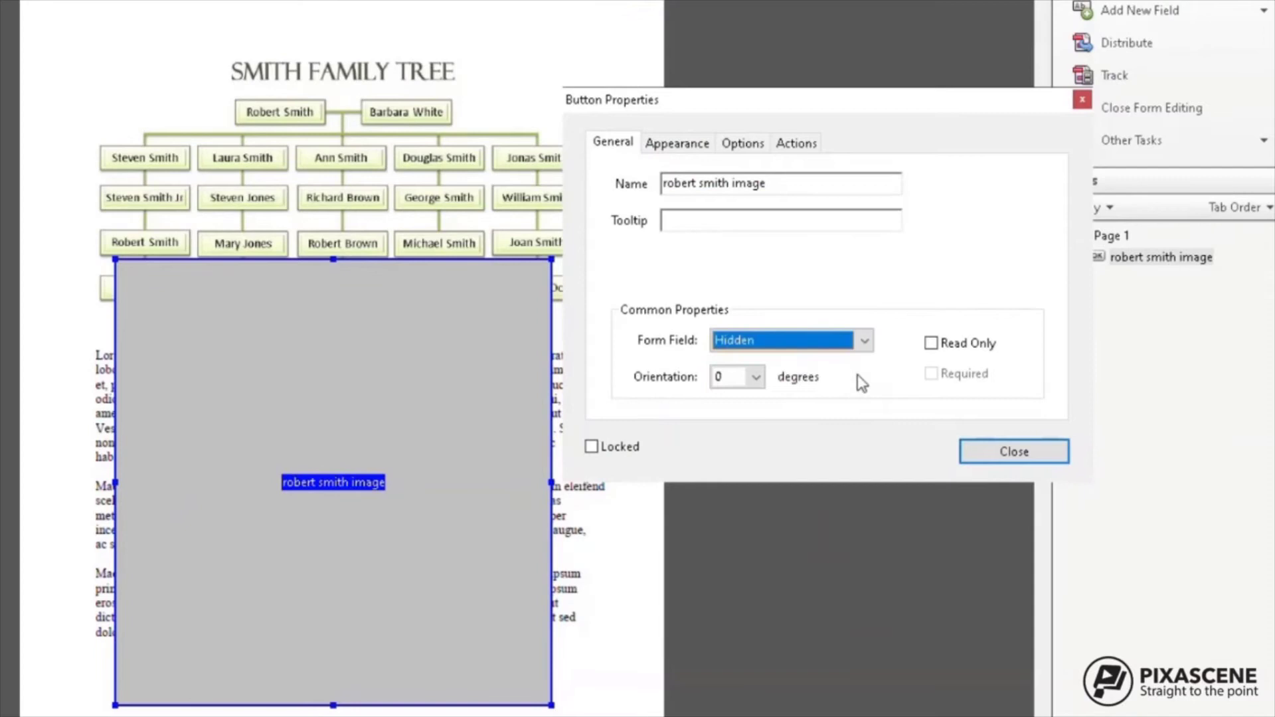
left_click(932, 344)
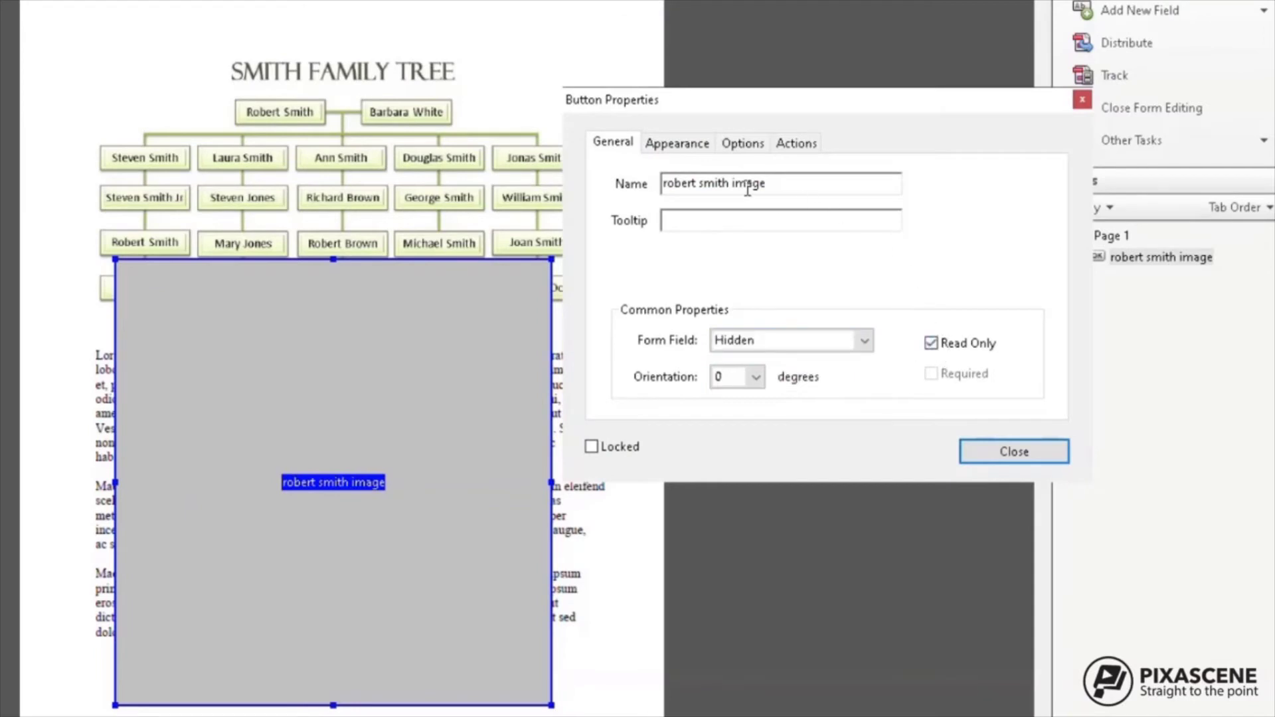
left_click(681, 146)
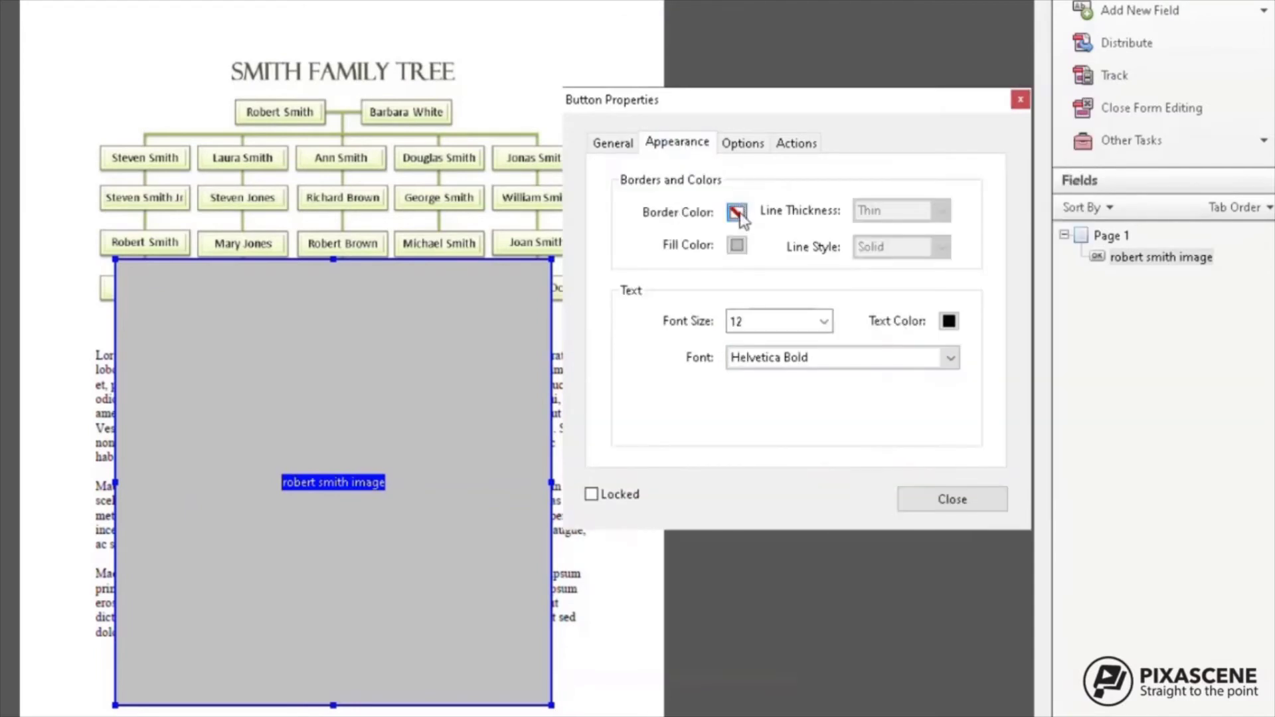
left_click(738, 245)
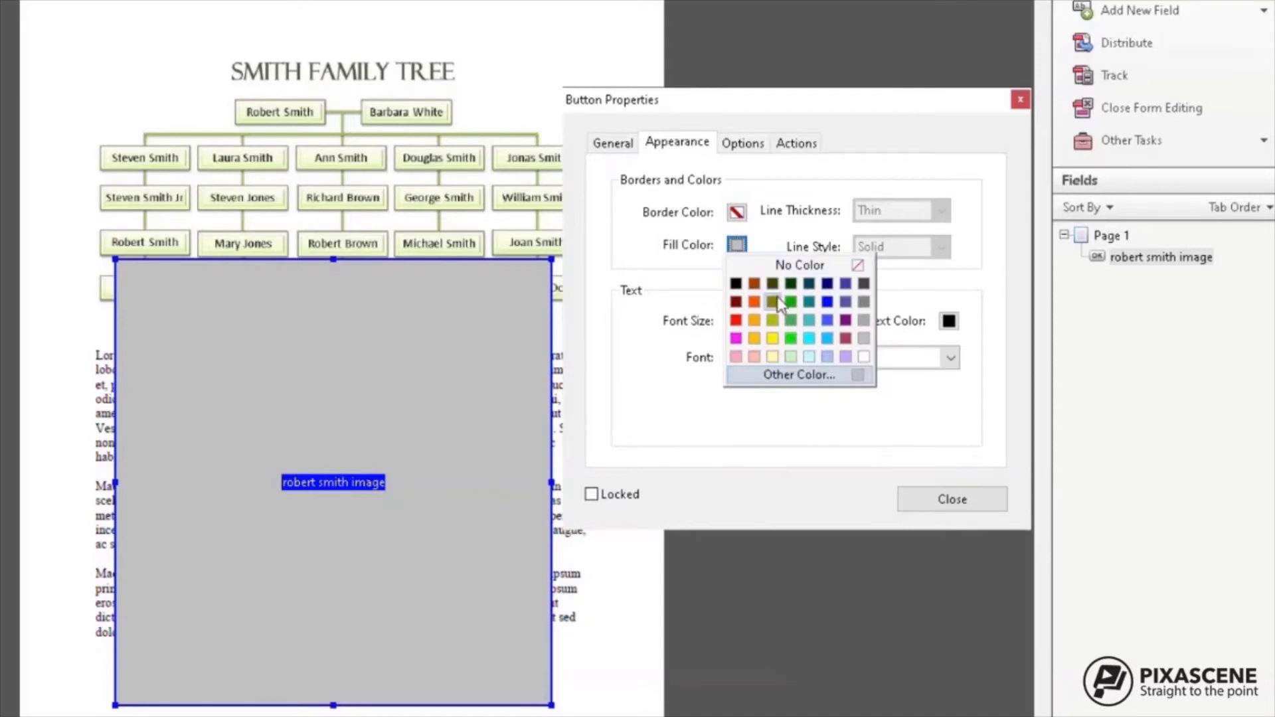
left_click(799, 265)
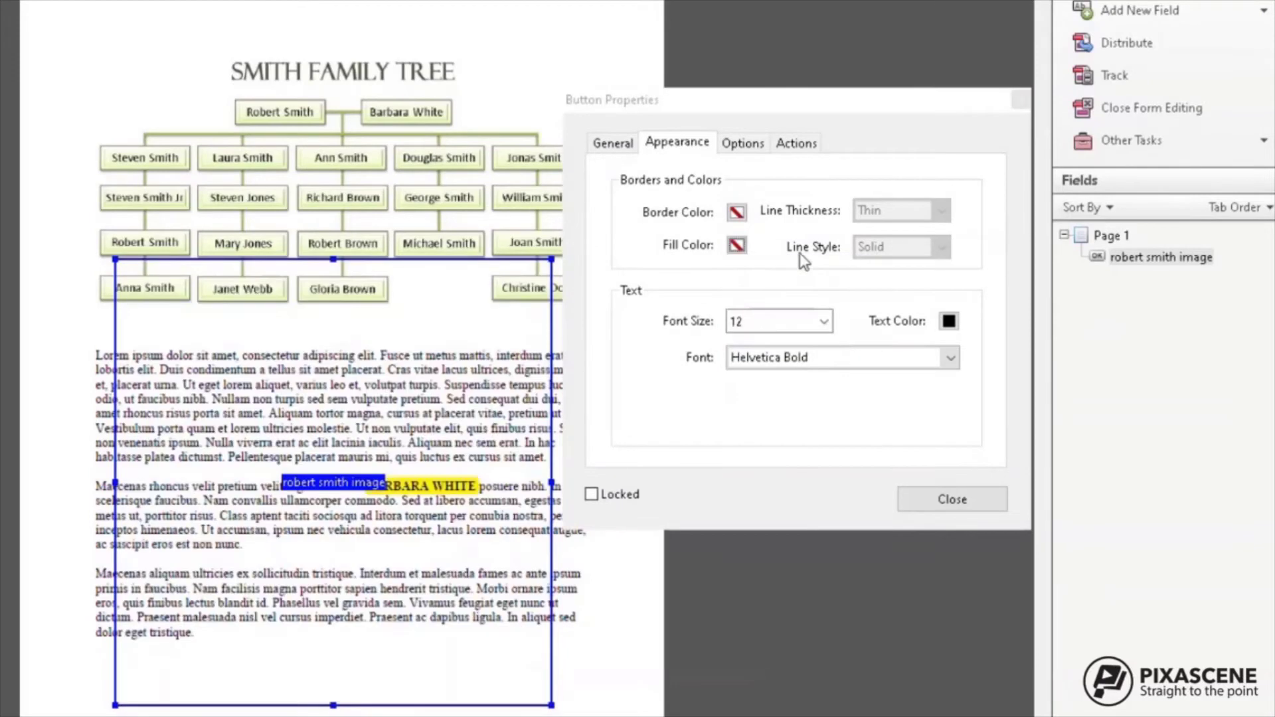
- Set the button's layout to Icon only and its behavior to None
left_click(744, 145)
left_click(523, 357)
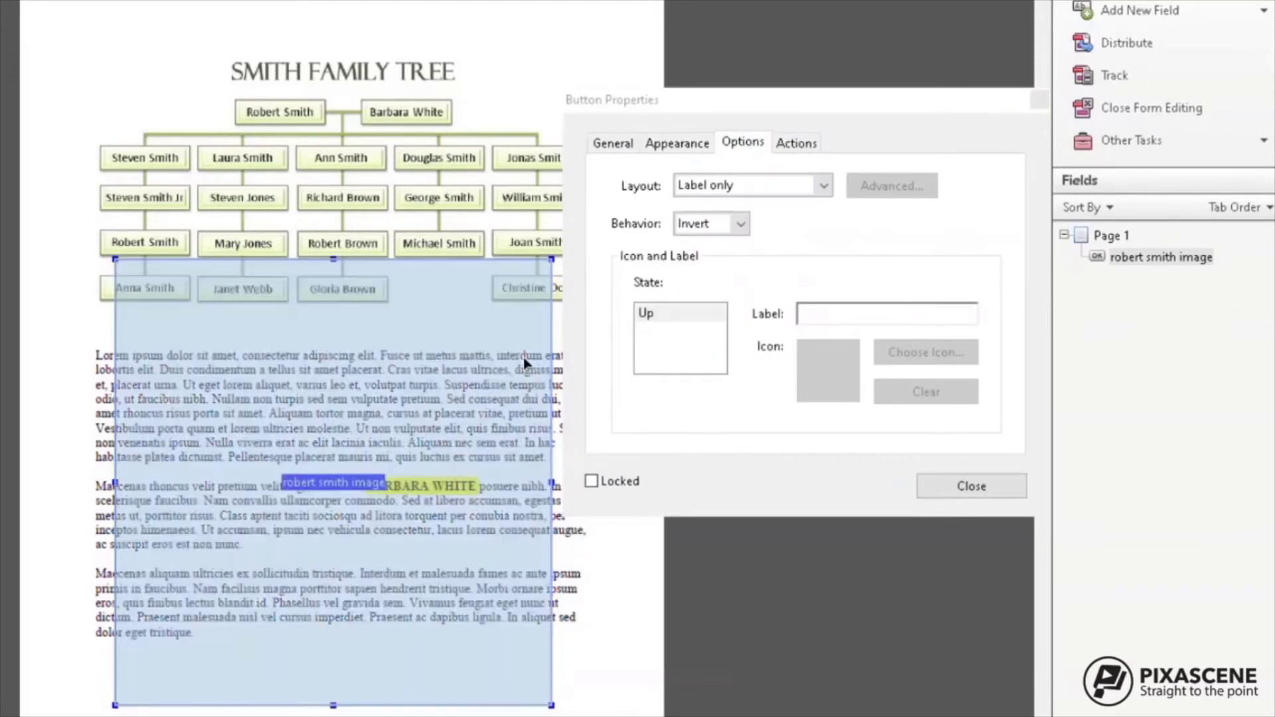
left_click(823, 186)
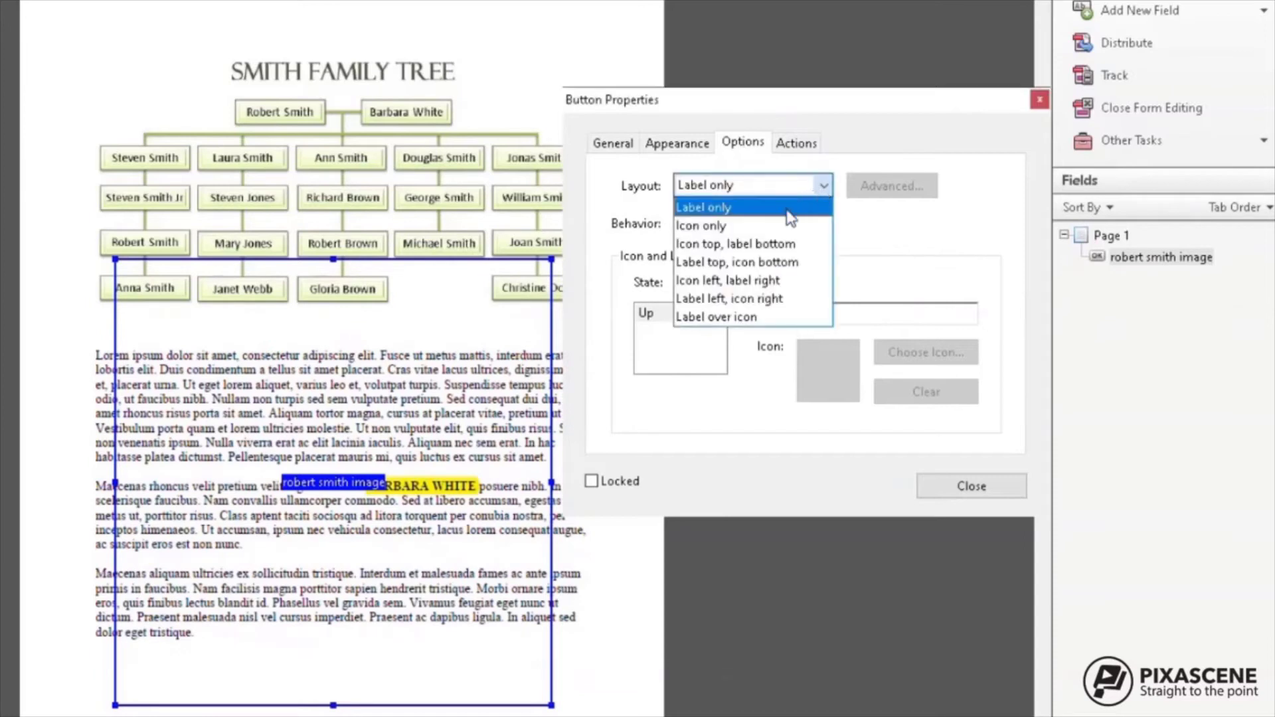
left_click(771, 225)
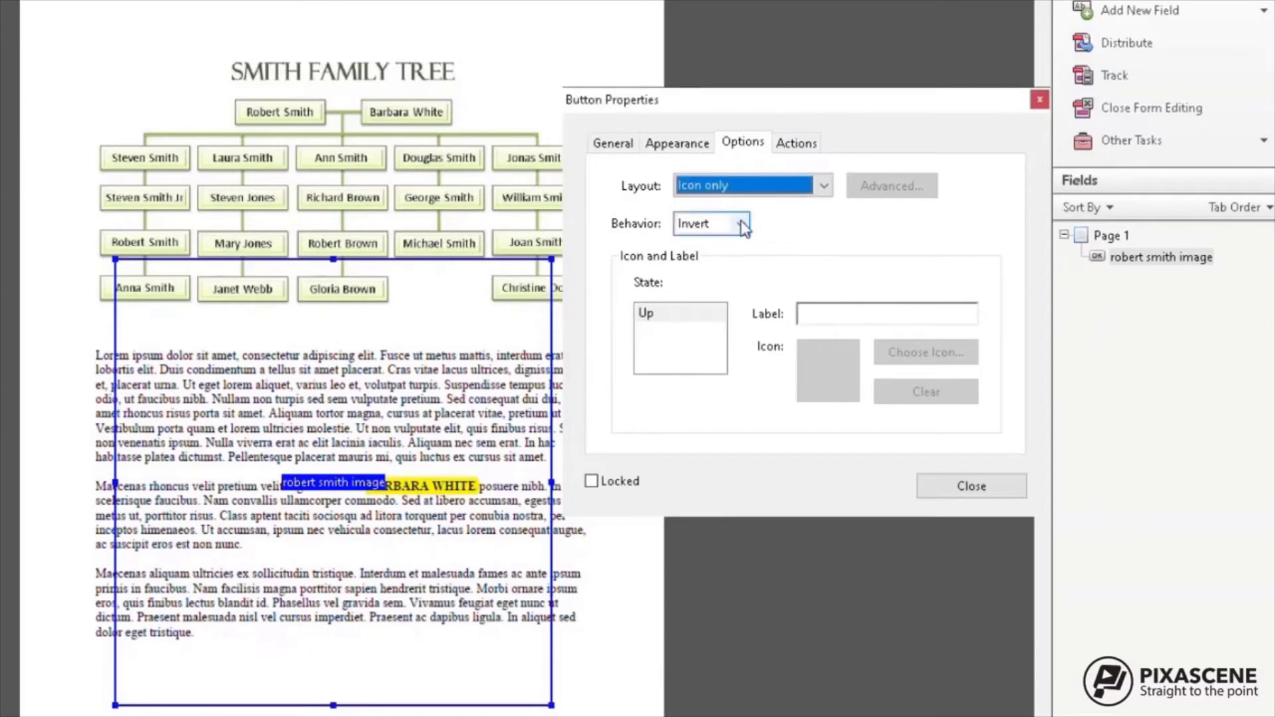
left_click(742, 228)
left_click(708, 245)
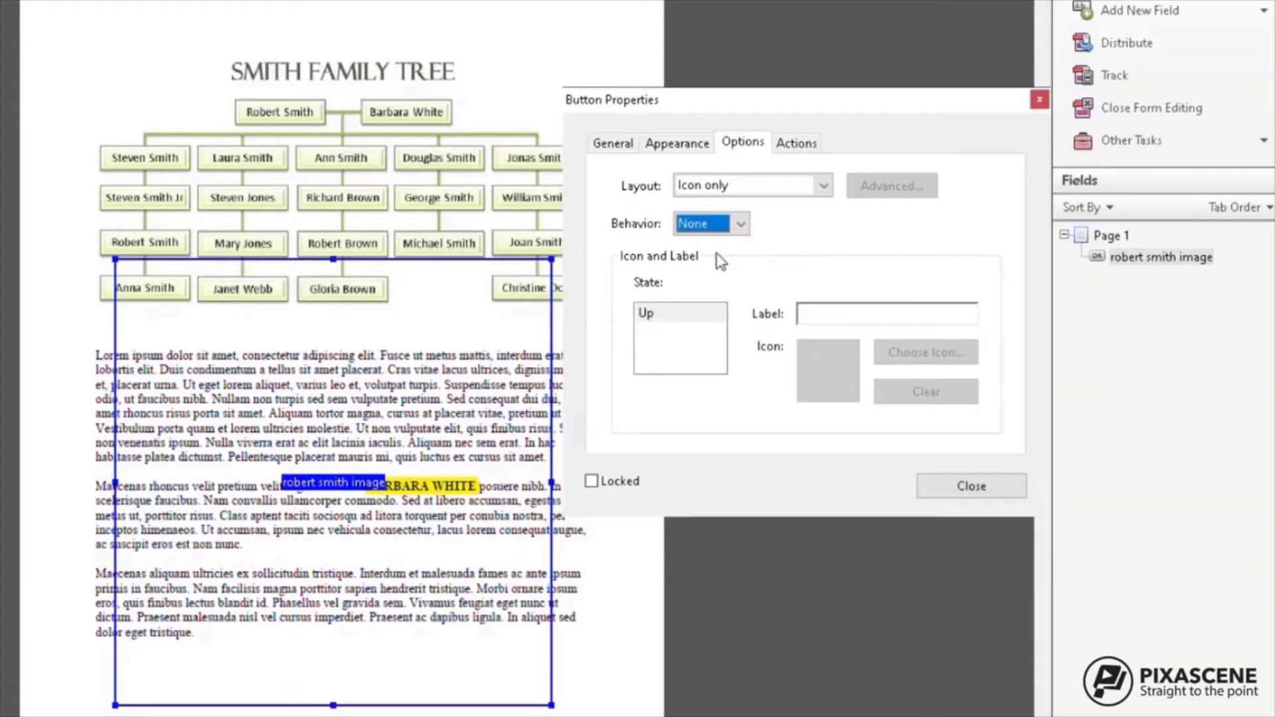
left_click(899, 360)
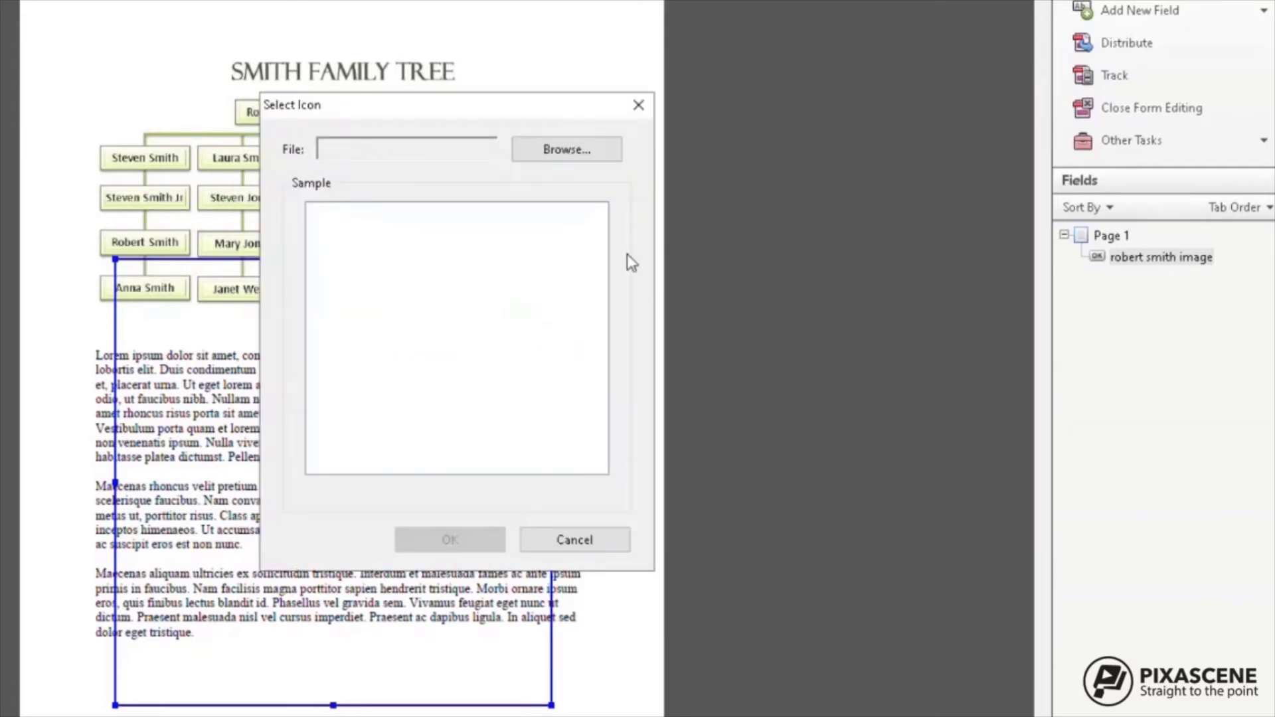
left_click(558, 152)
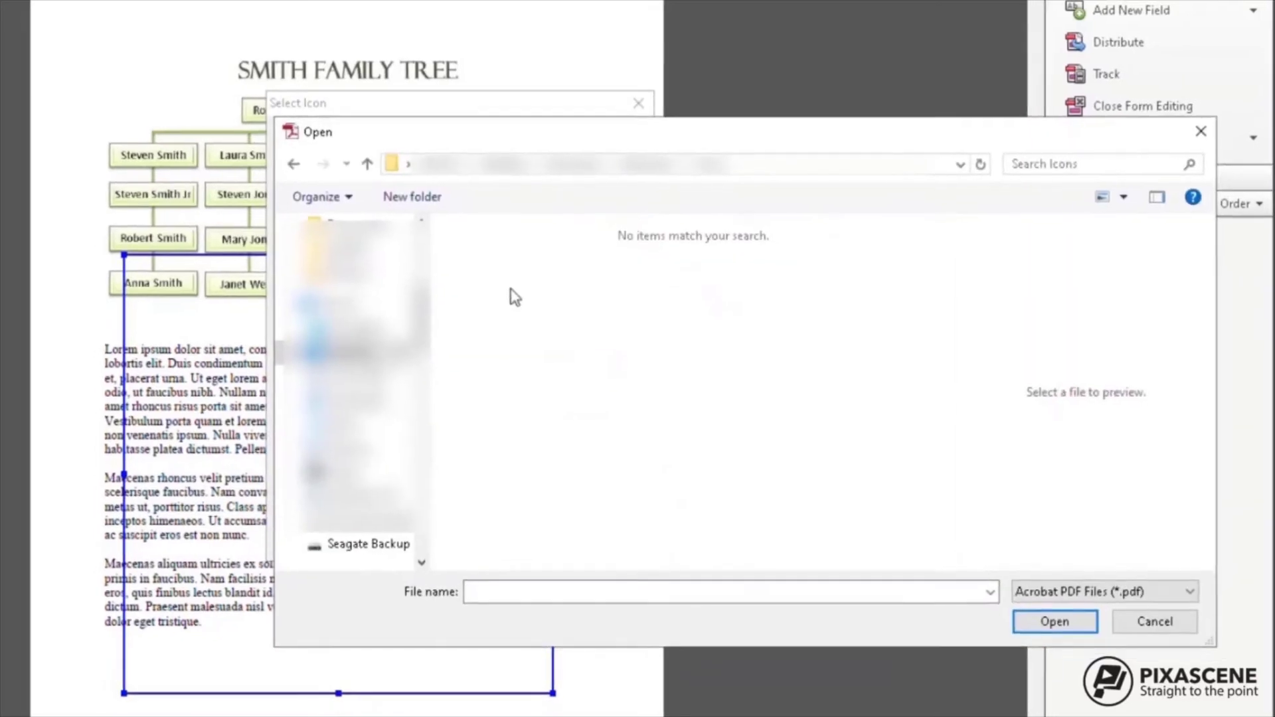
left_click(1174, 598)
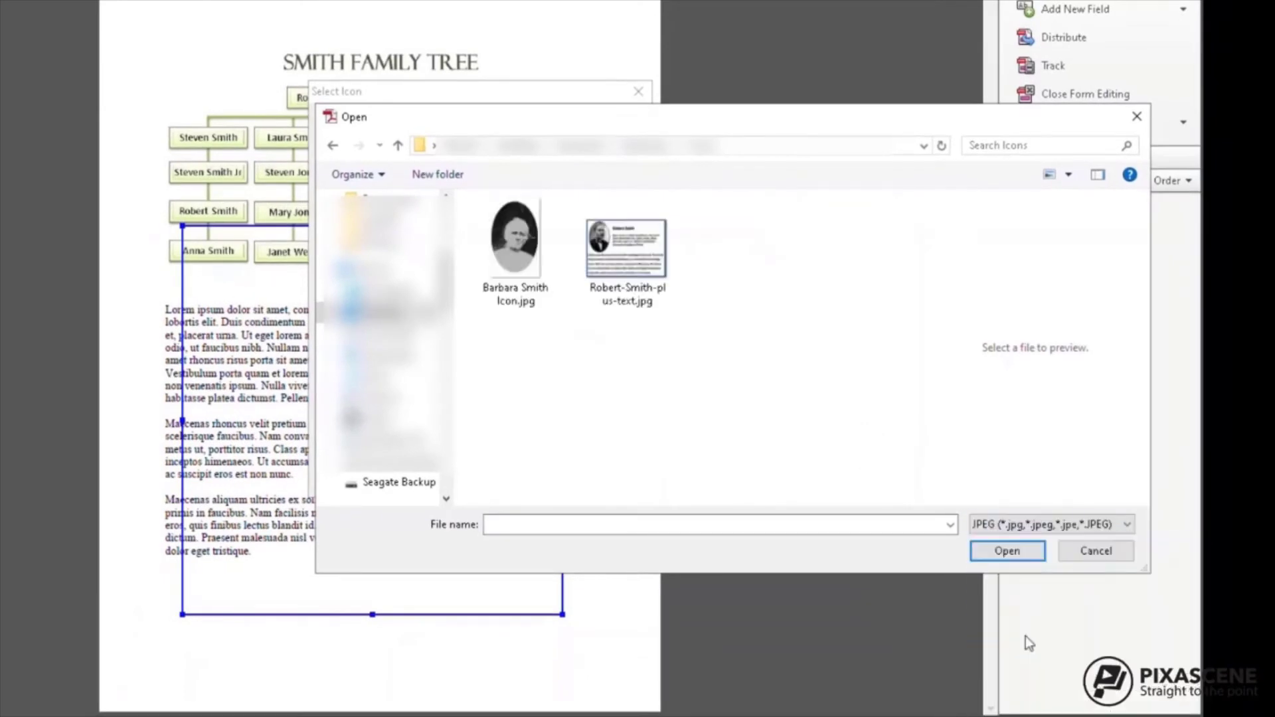
left_click(627, 256)
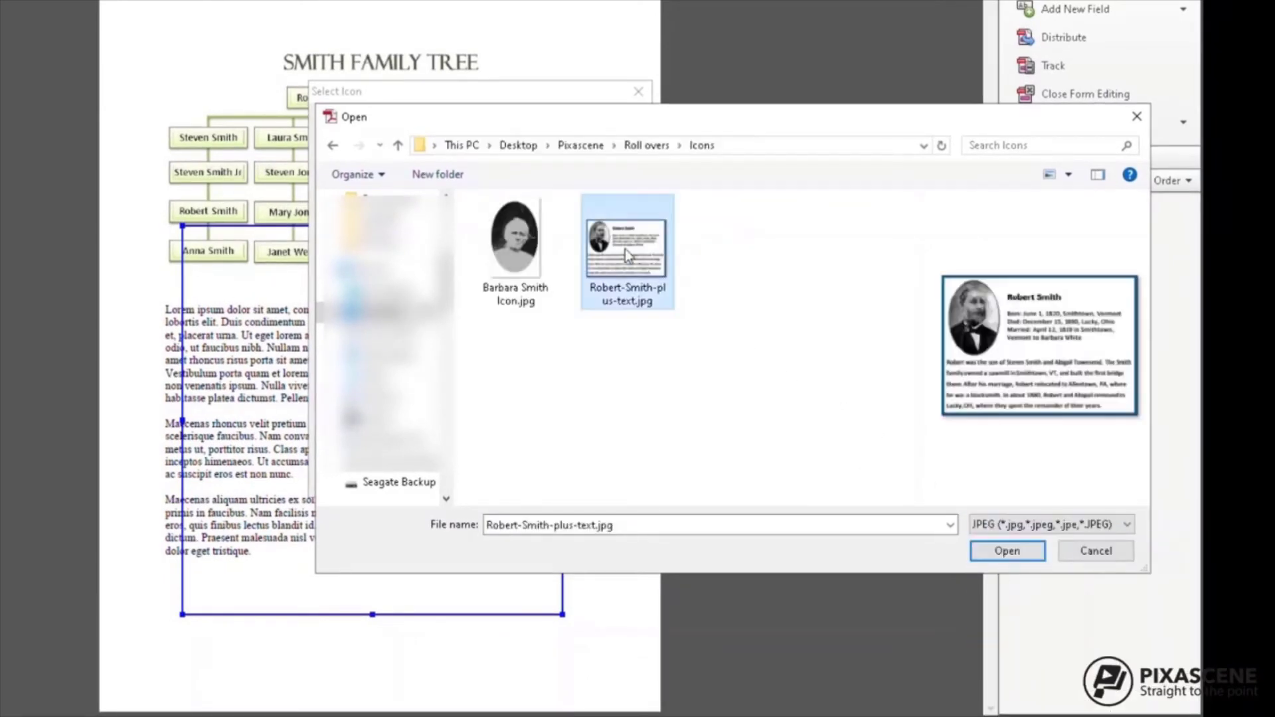
left_click(1023, 554)
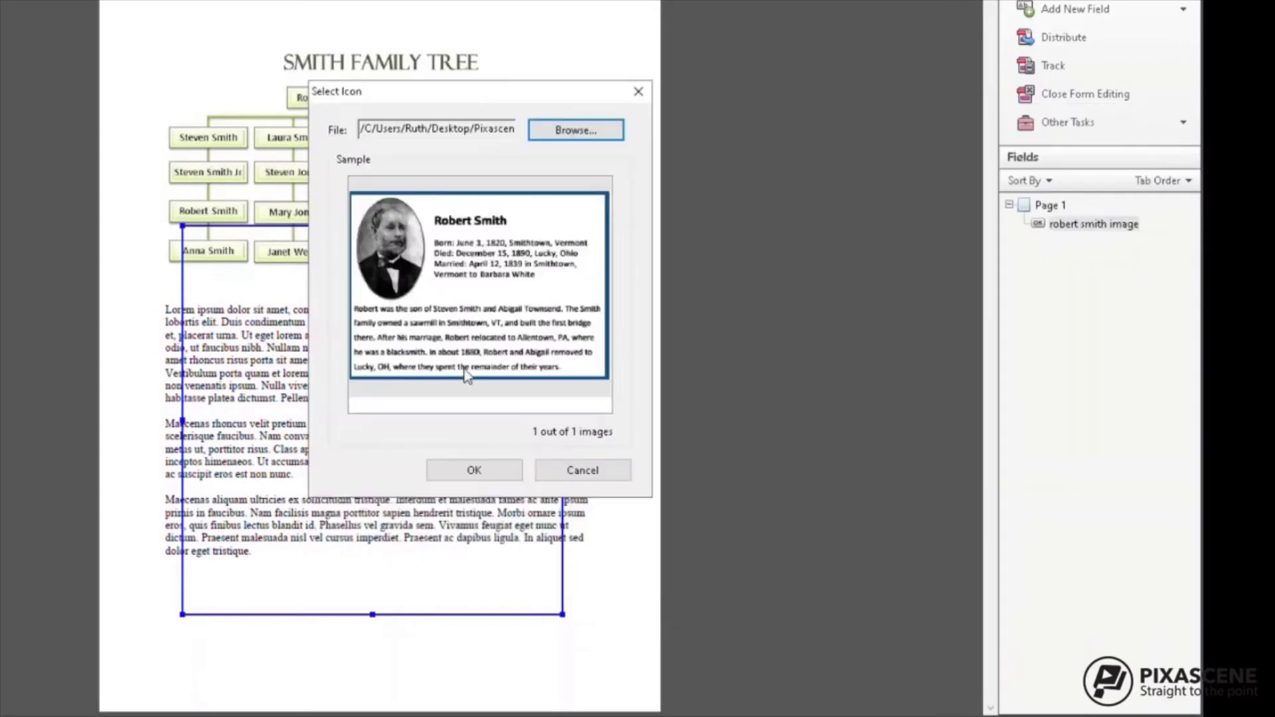
left_click(474, 470)
left_click(856, 126)
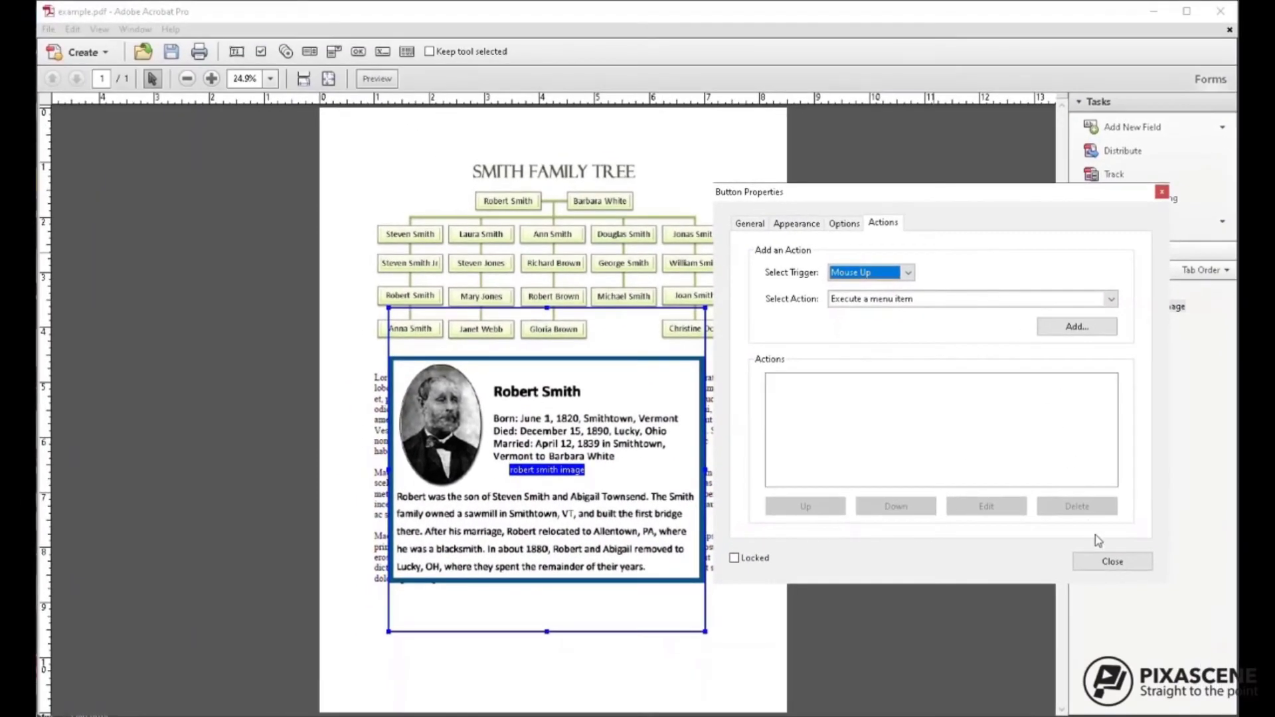
left_click(1112, 564)
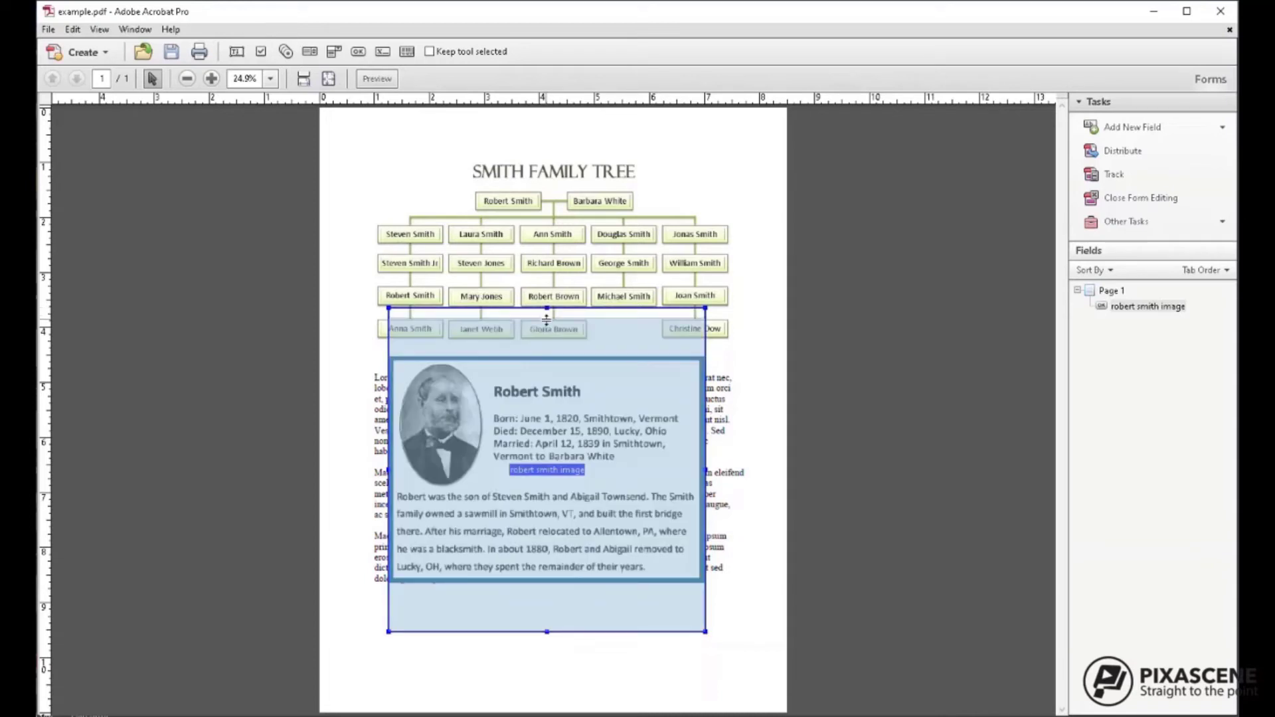
- Move the image field's top edge down and bottom edge up to fit the picture
left_click_drag(547, 308, 546, 357)
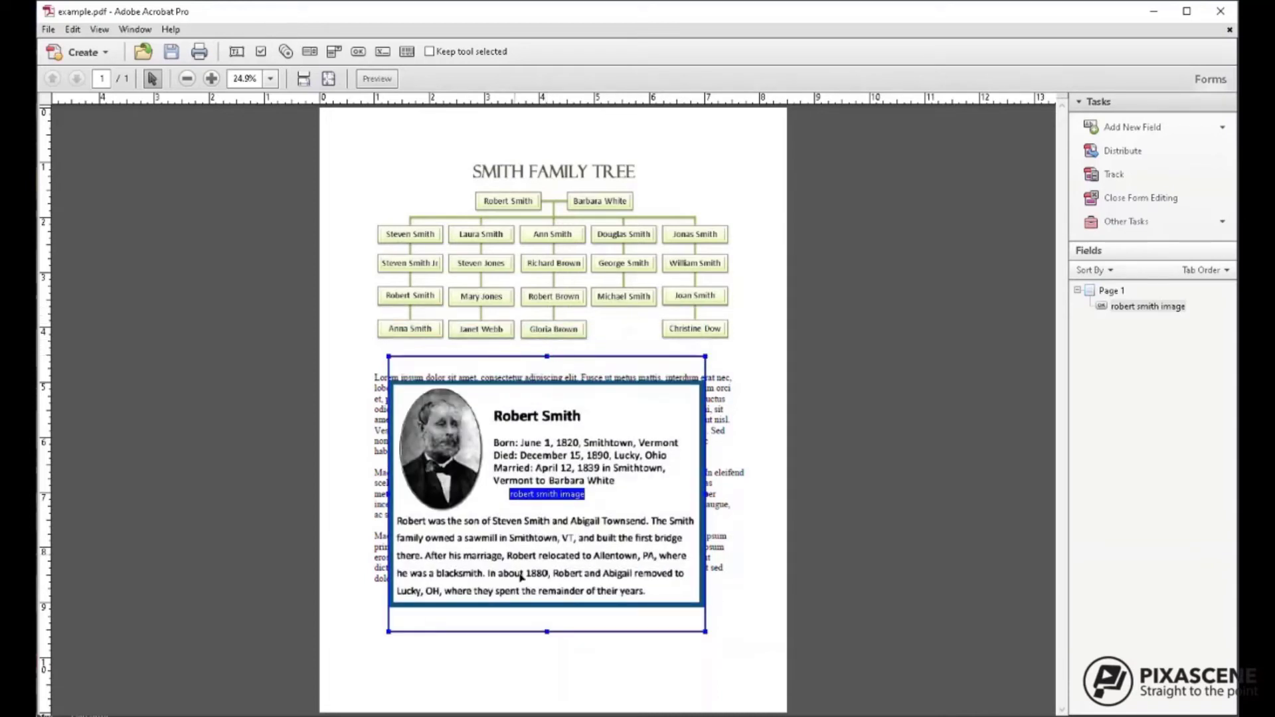
left_click_drag(546, 629, 546, 584)
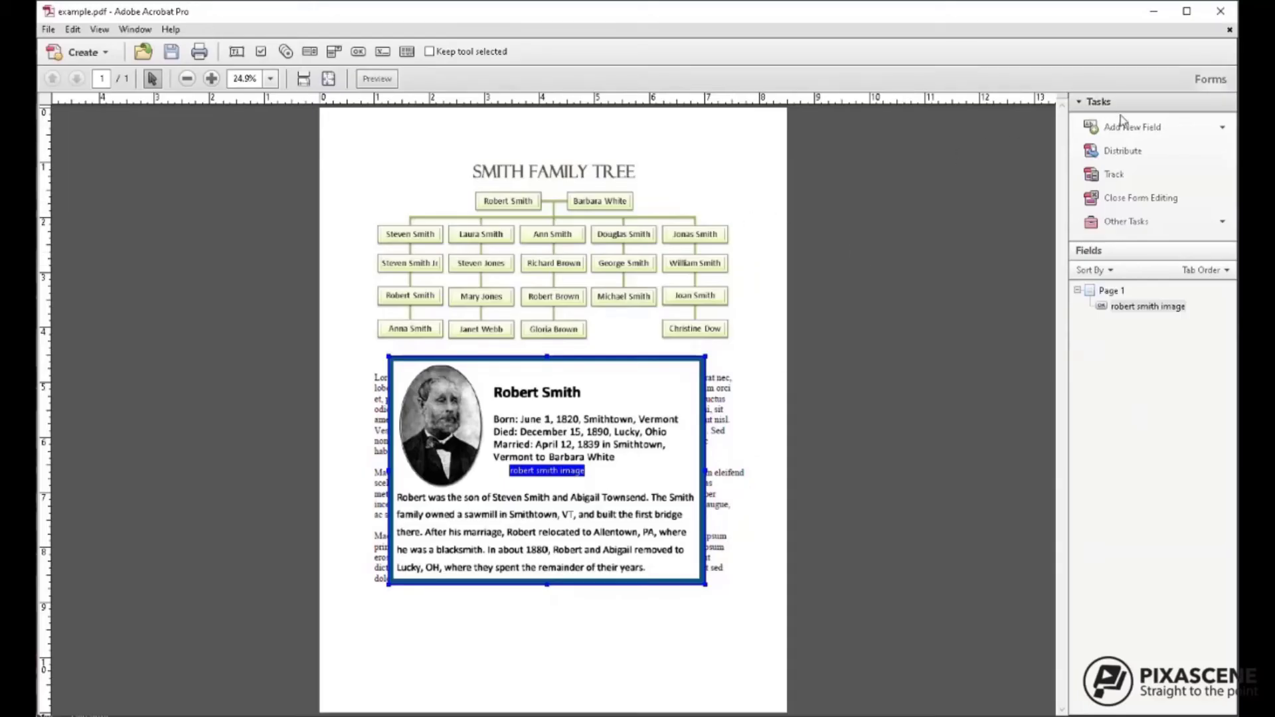
left_click(1123, 126)
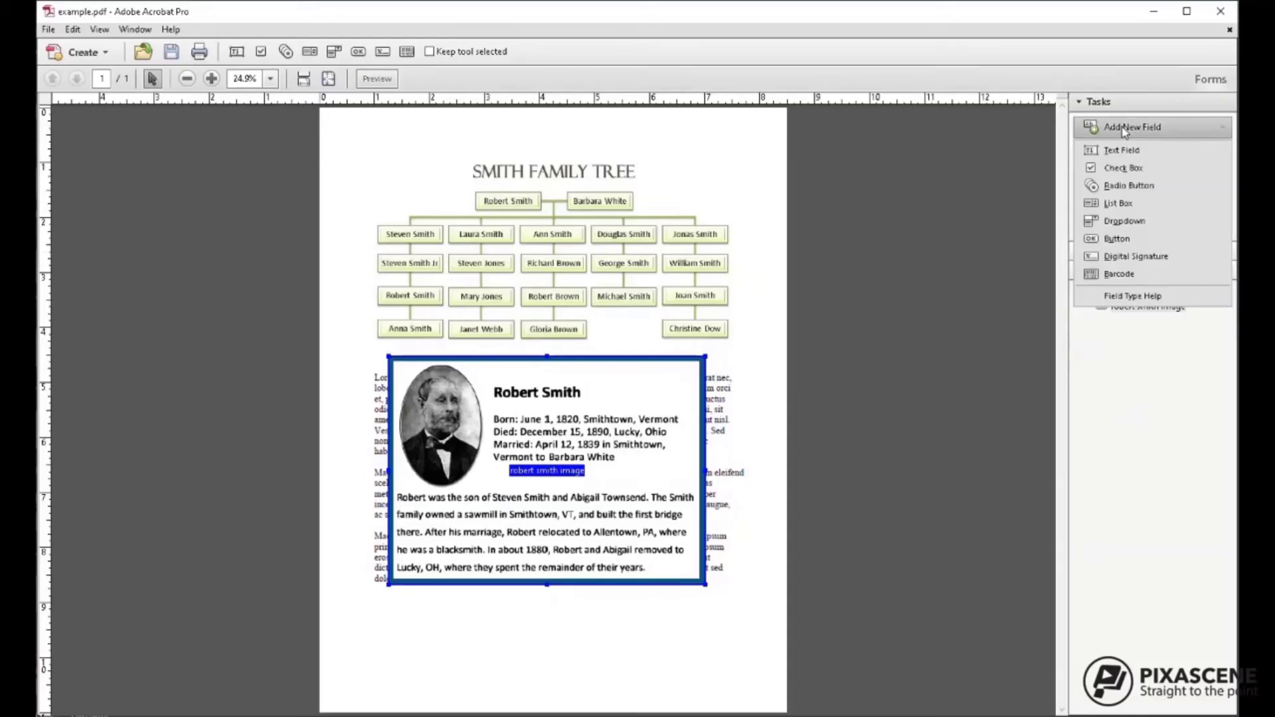
left_click(1099, 239)
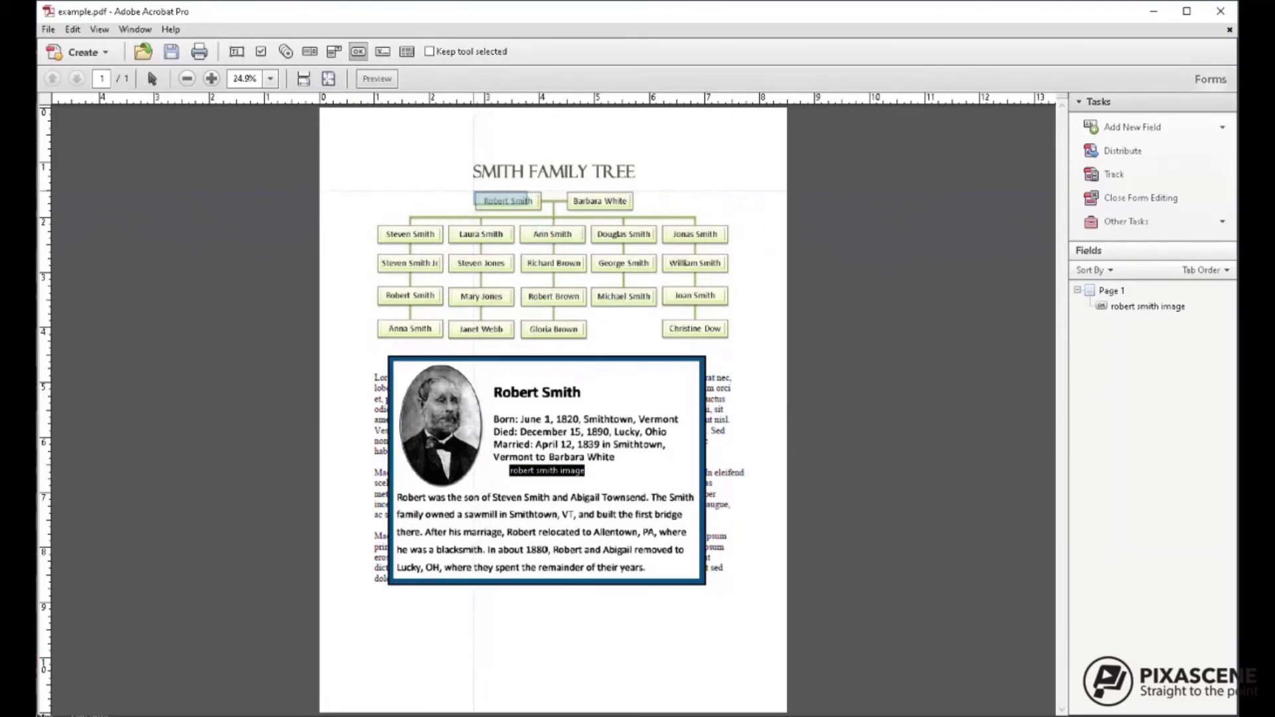
mouse_move(473, 192)
left_mouse_down()
mouse_move(541, 213)
mouse_move(491, 206)
left_mouse_up()
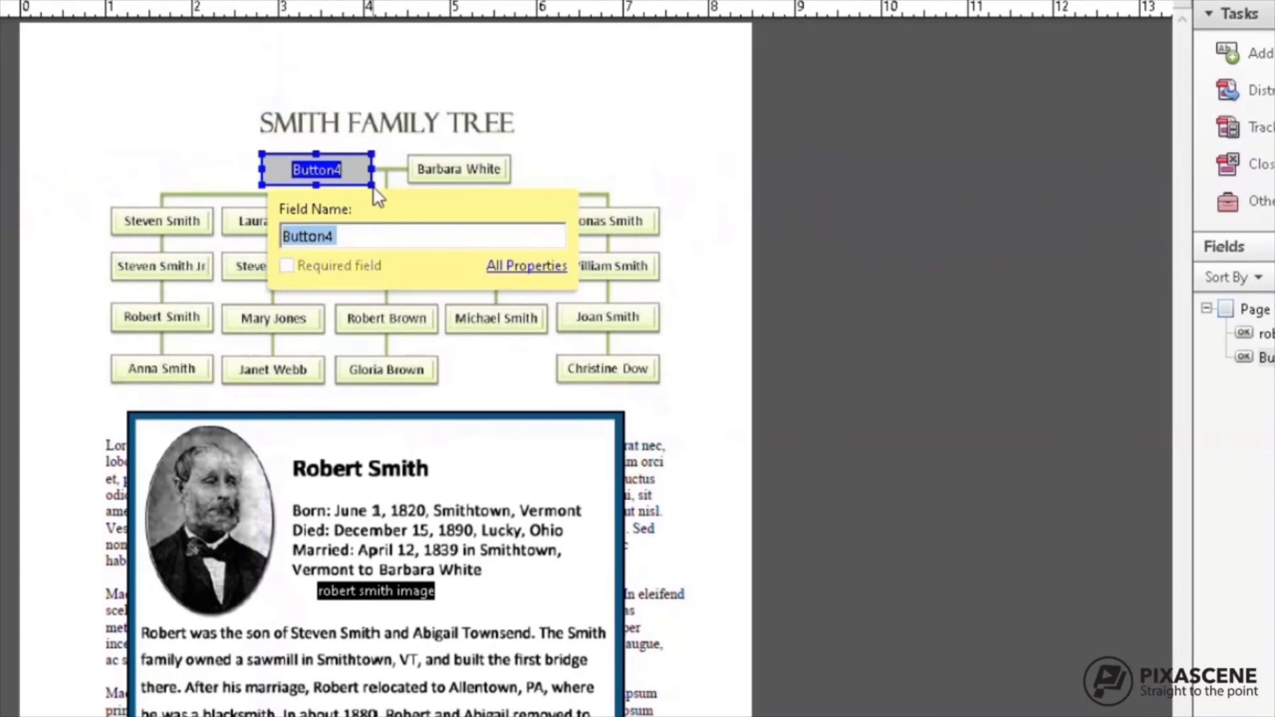
type("robert smith ")
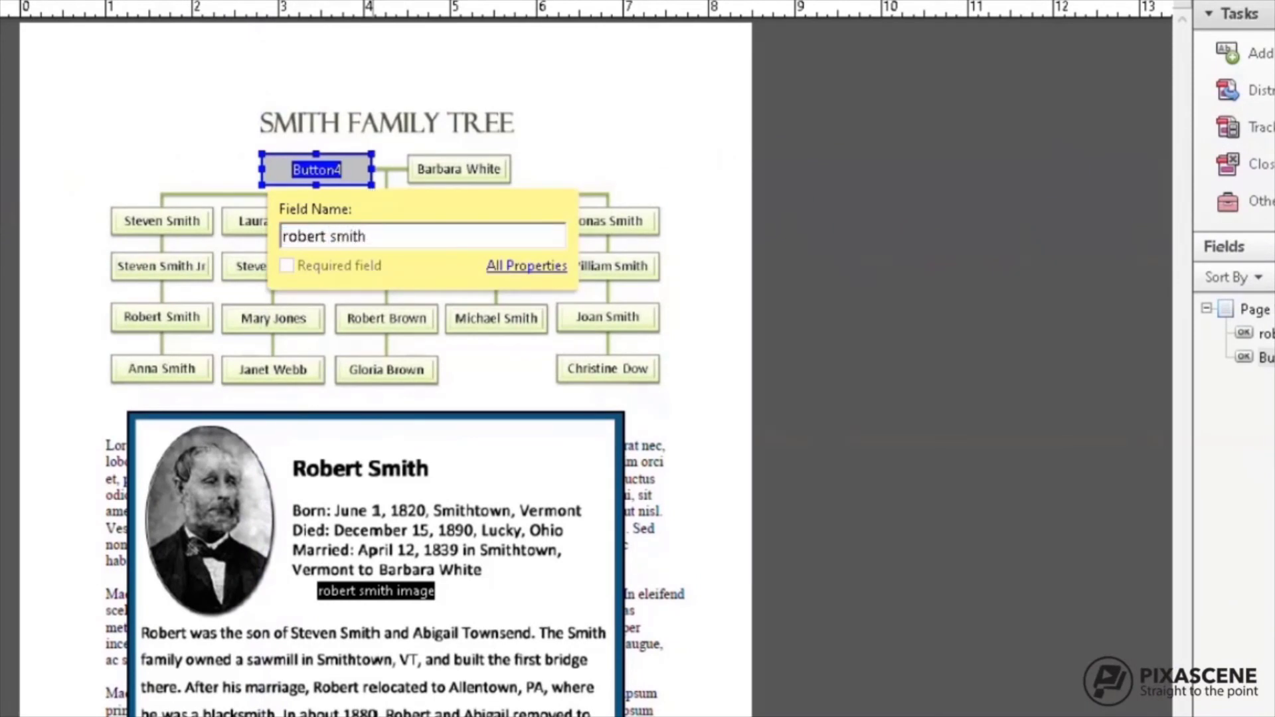
type("hotspot")
- Set the hotspot button's fill colour to No Color and bring up its Actions settings
left_click(523, 265)
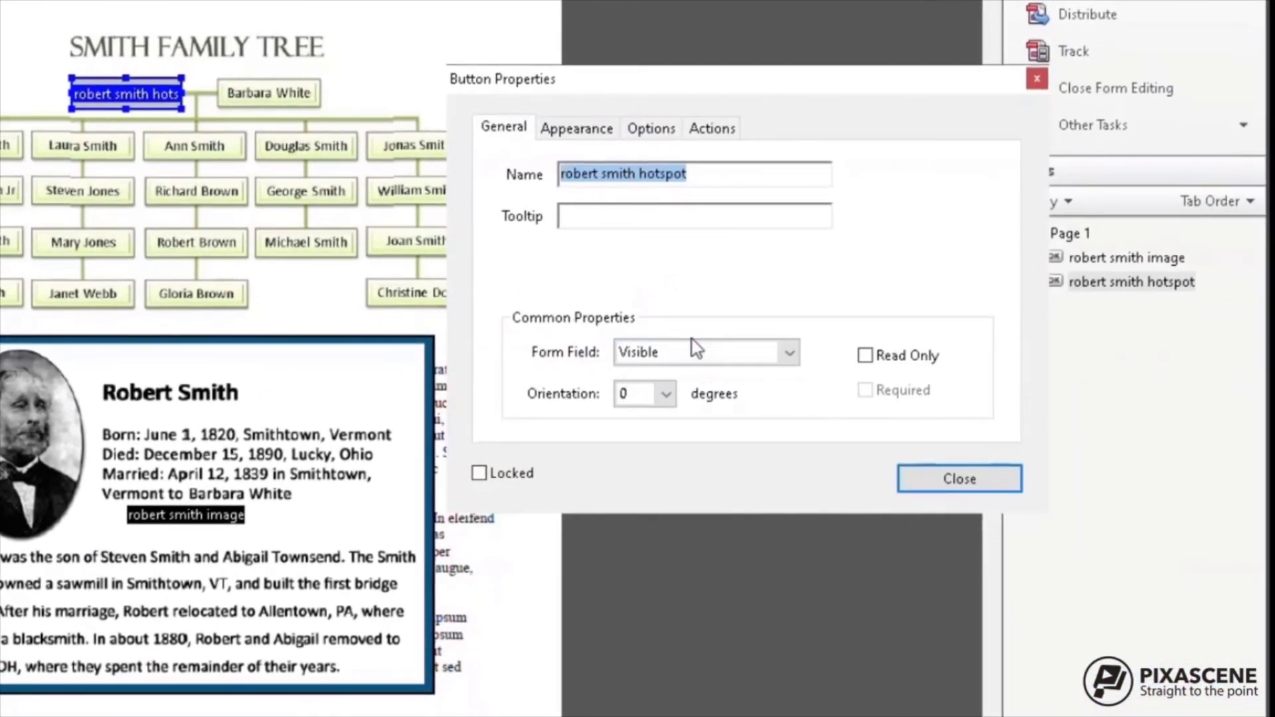
left_click(593, 132)
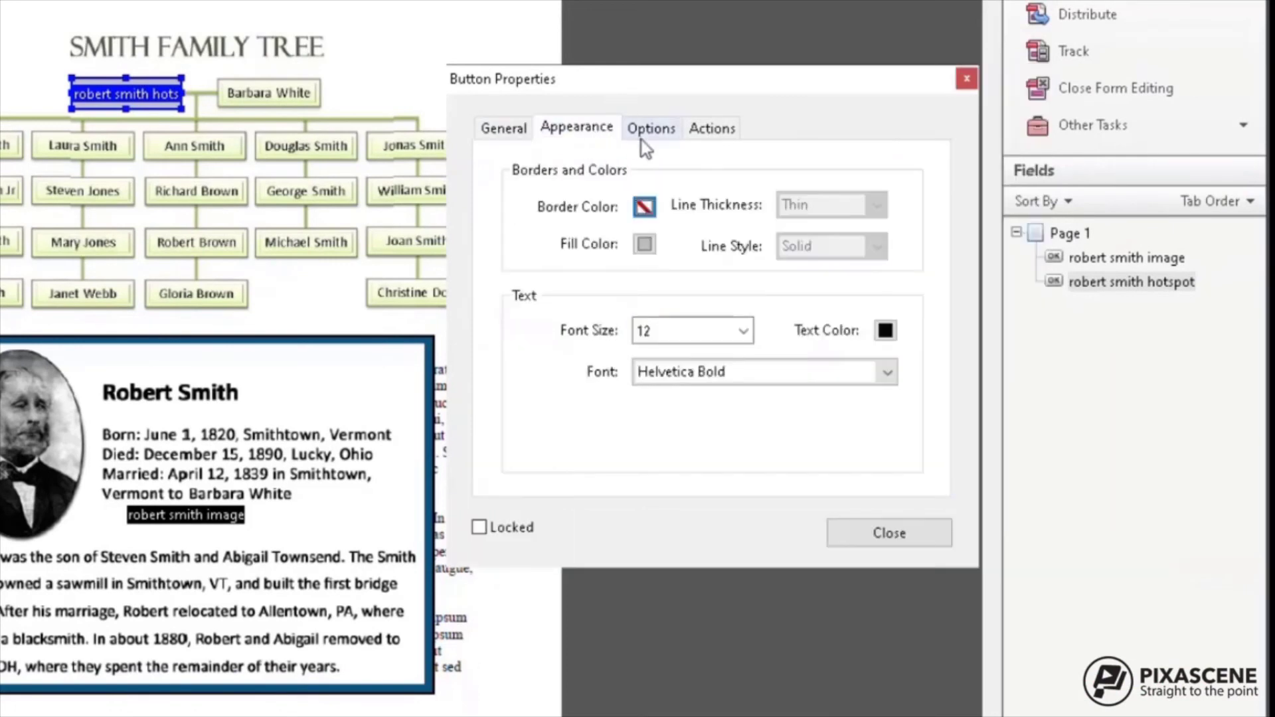
left_click(643, 244)
left_click(694, 269)
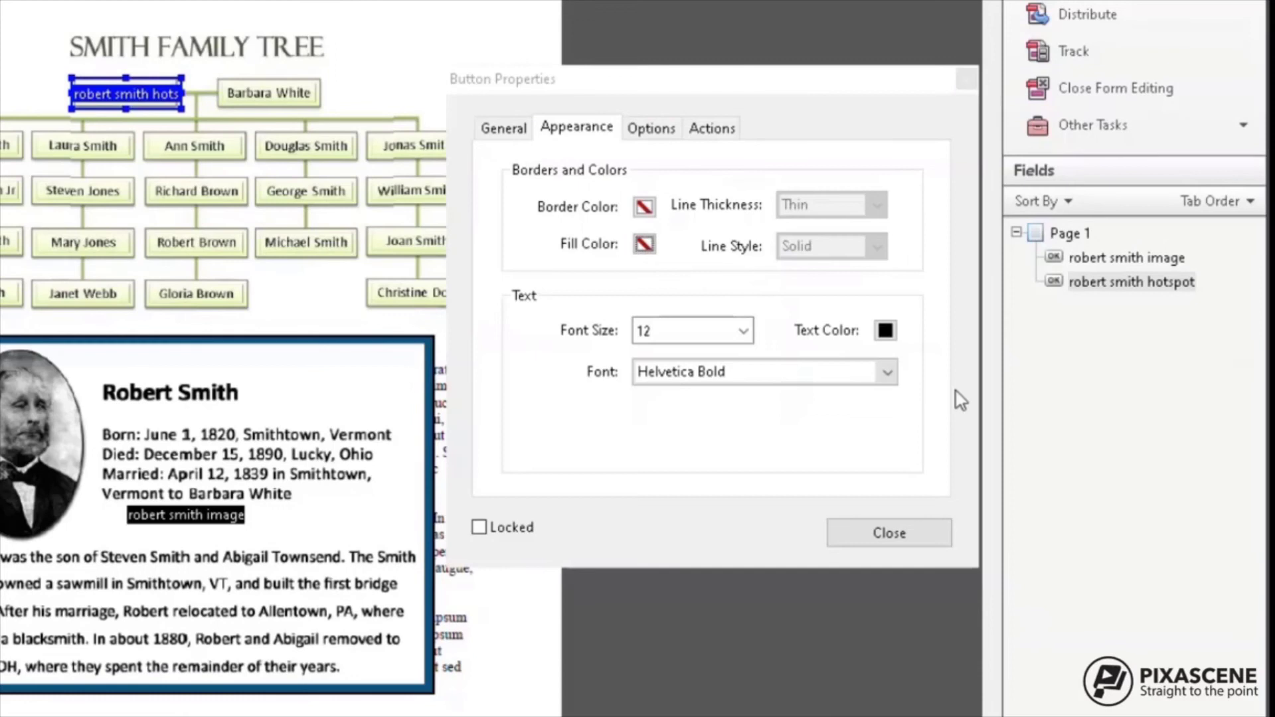
left_click(664, 128)
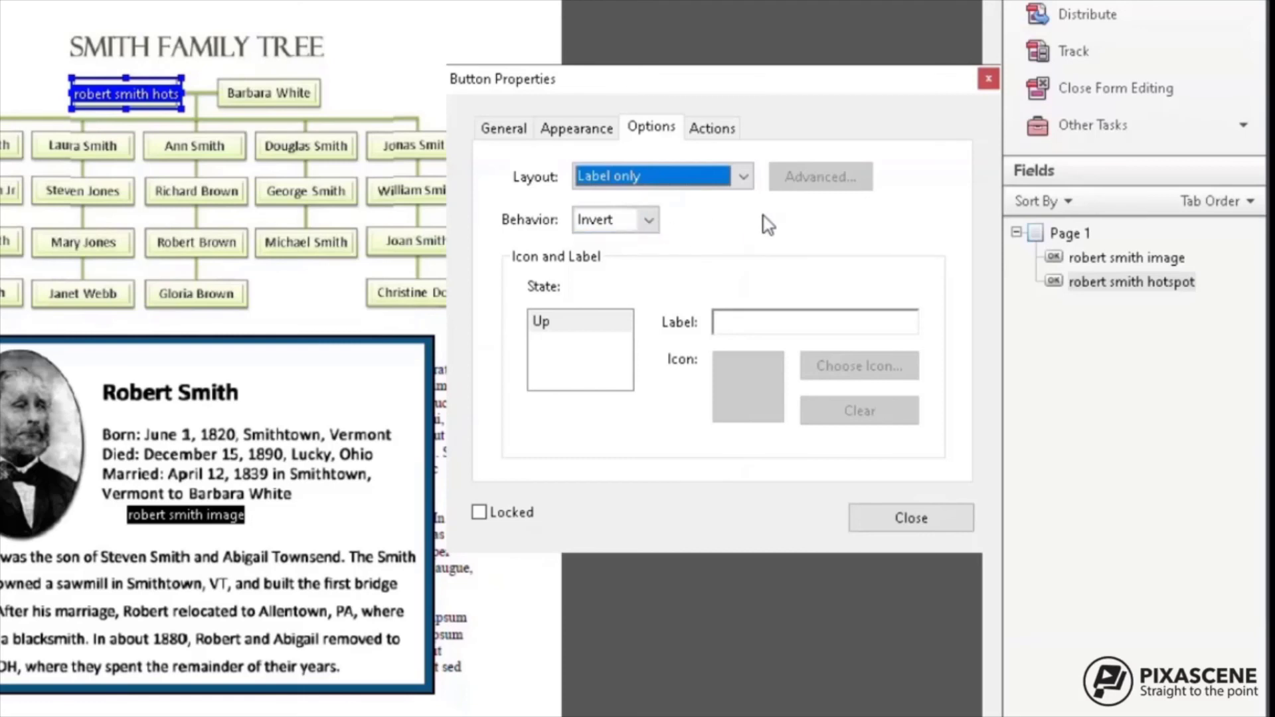
left_click(713, 128)
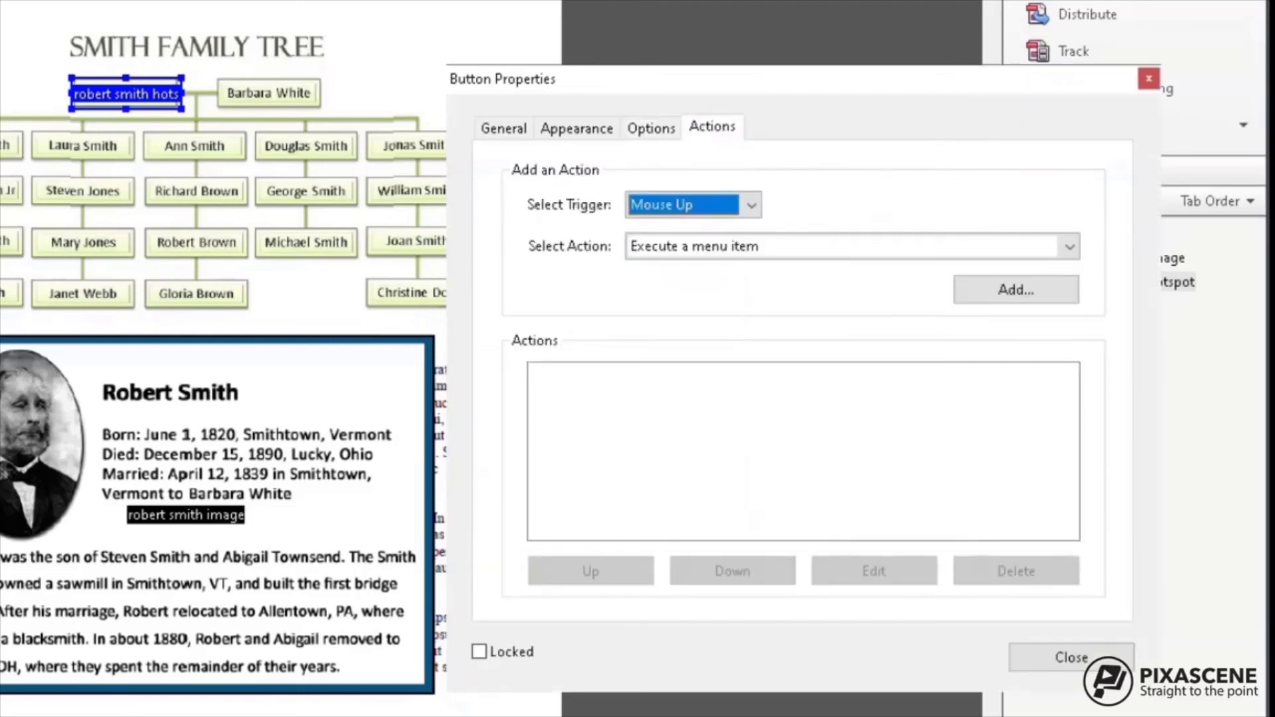
- Add a Mouse Enter action that shows the robert smith image field
left_click(751, 205)
left_click(691, 271)
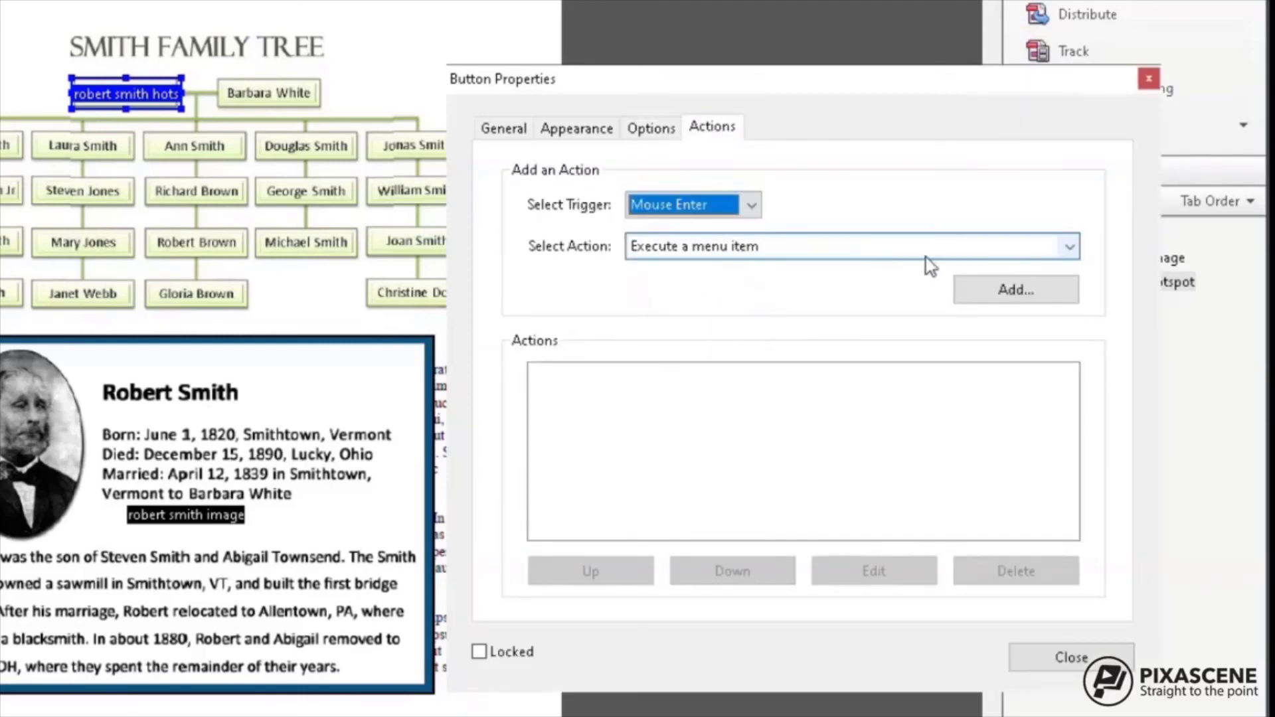
left_click(1070, 247)
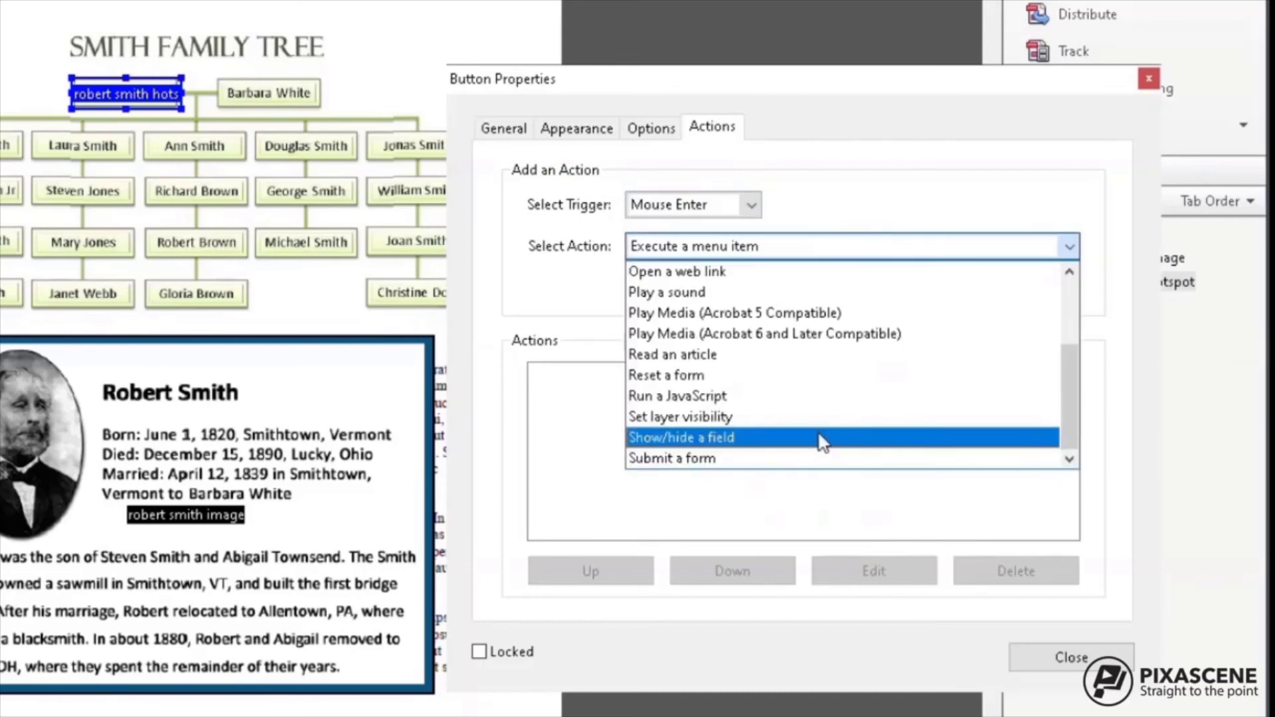
left_click(820, 437)
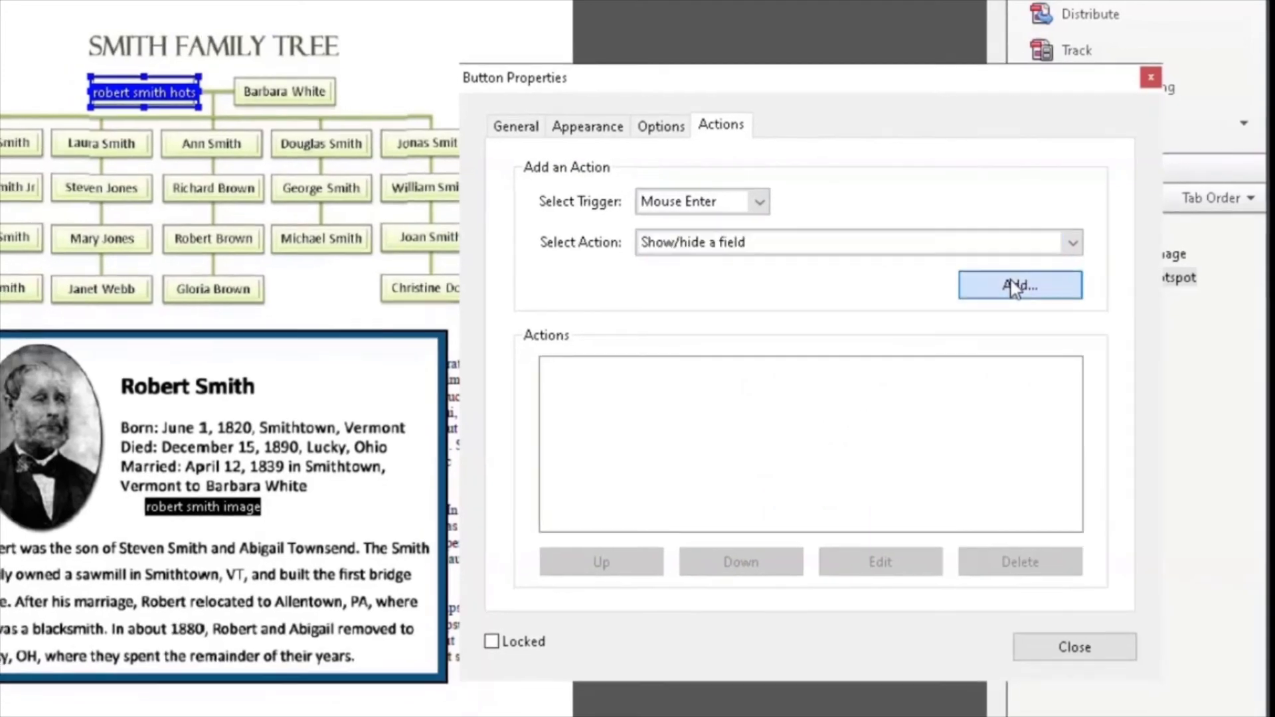
left_click(1018, 285)
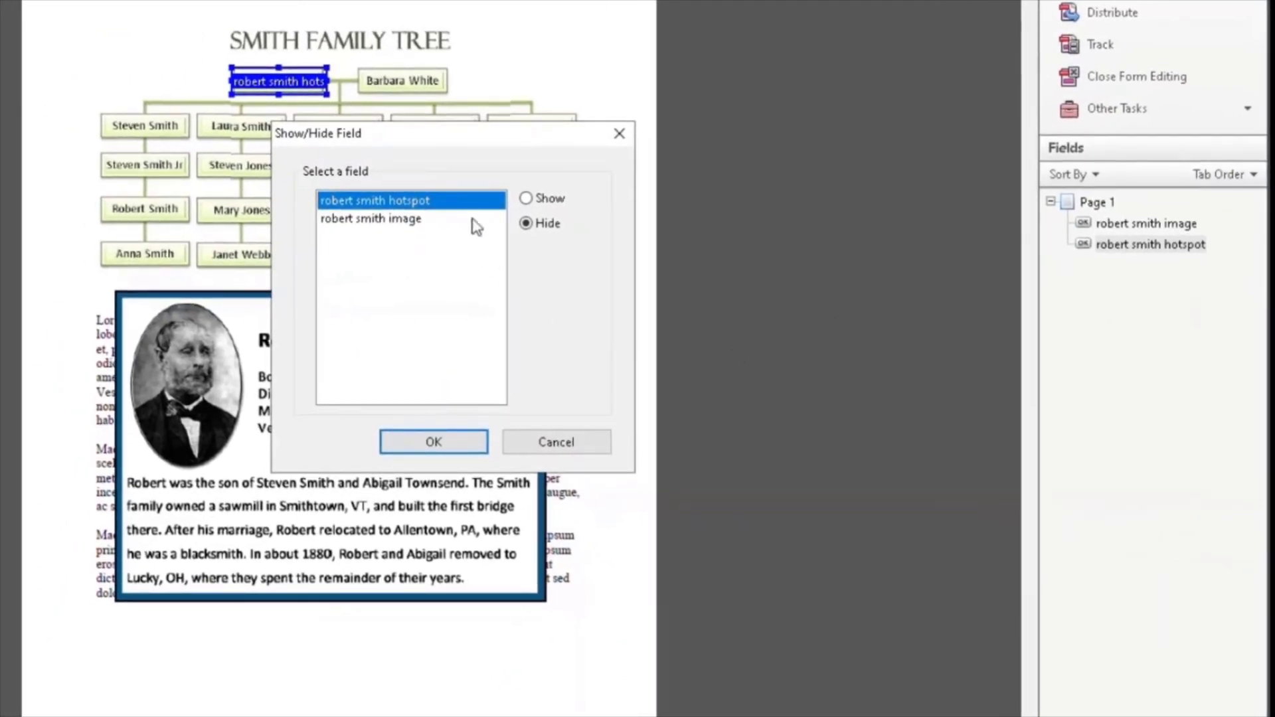
left_click(401, 221)
left_click(527, 198)
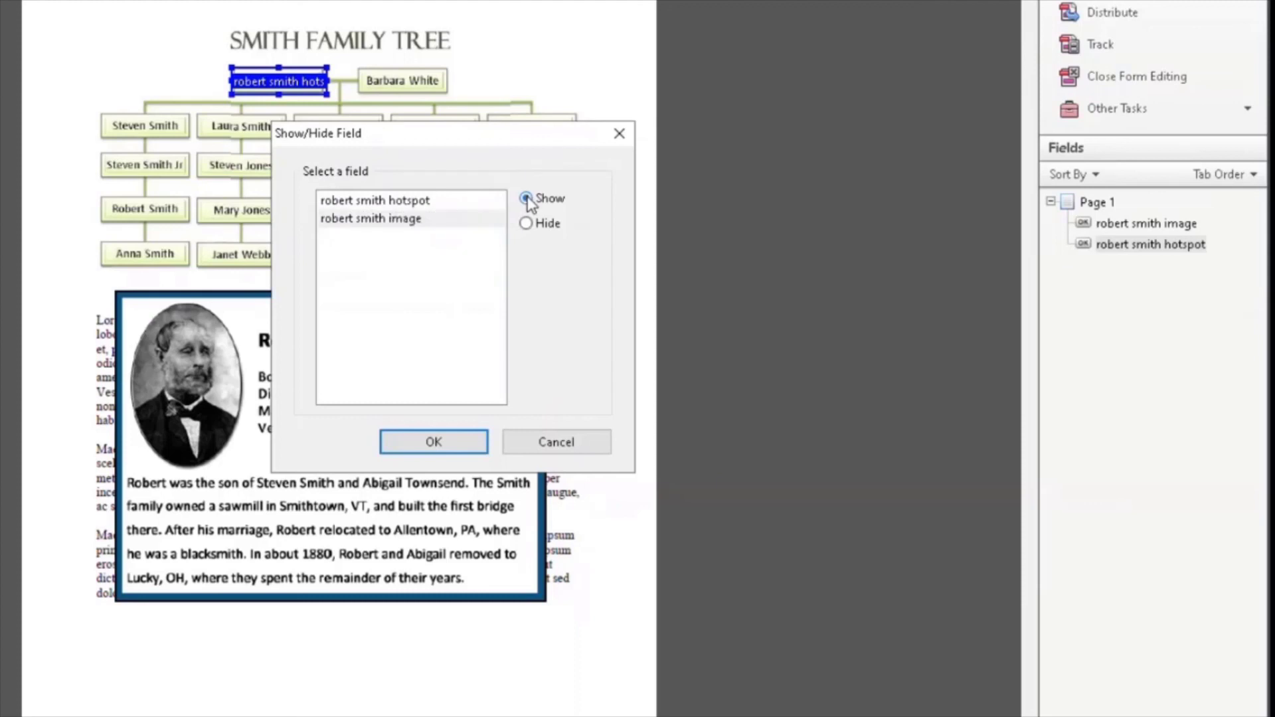
left_click(458, 440)
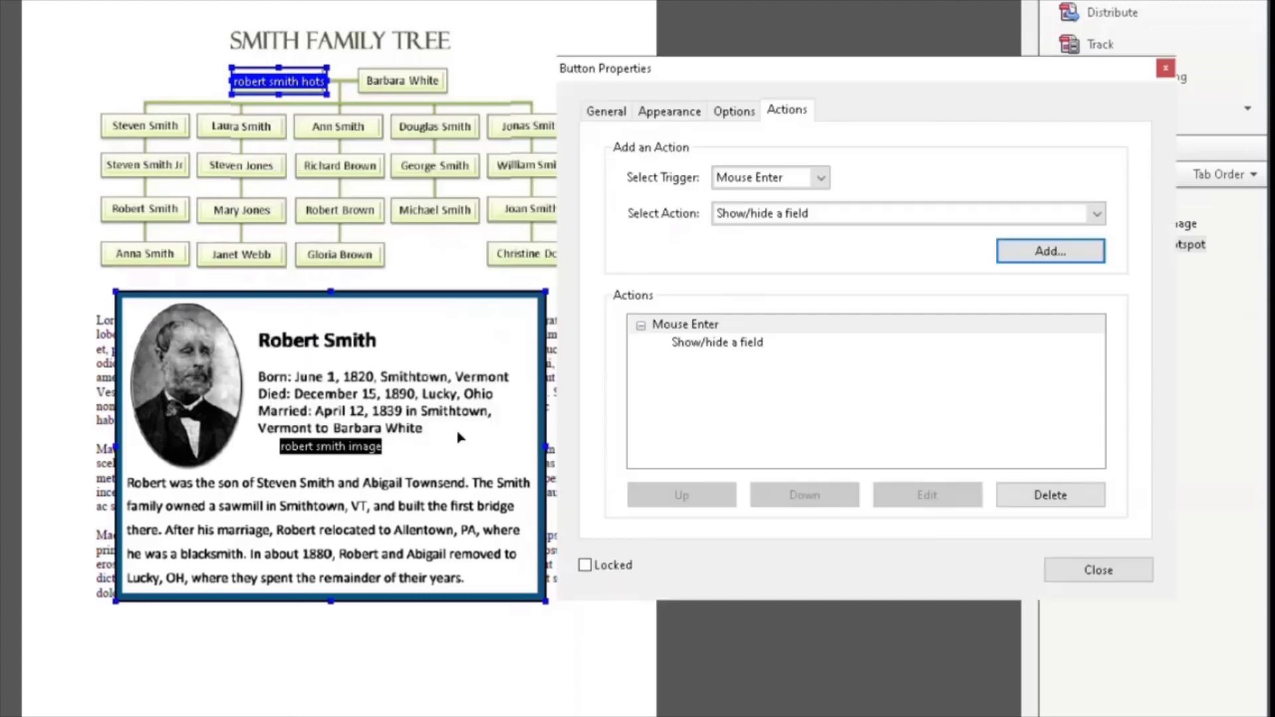
left_click(820, 178)
left_click(763, 253)
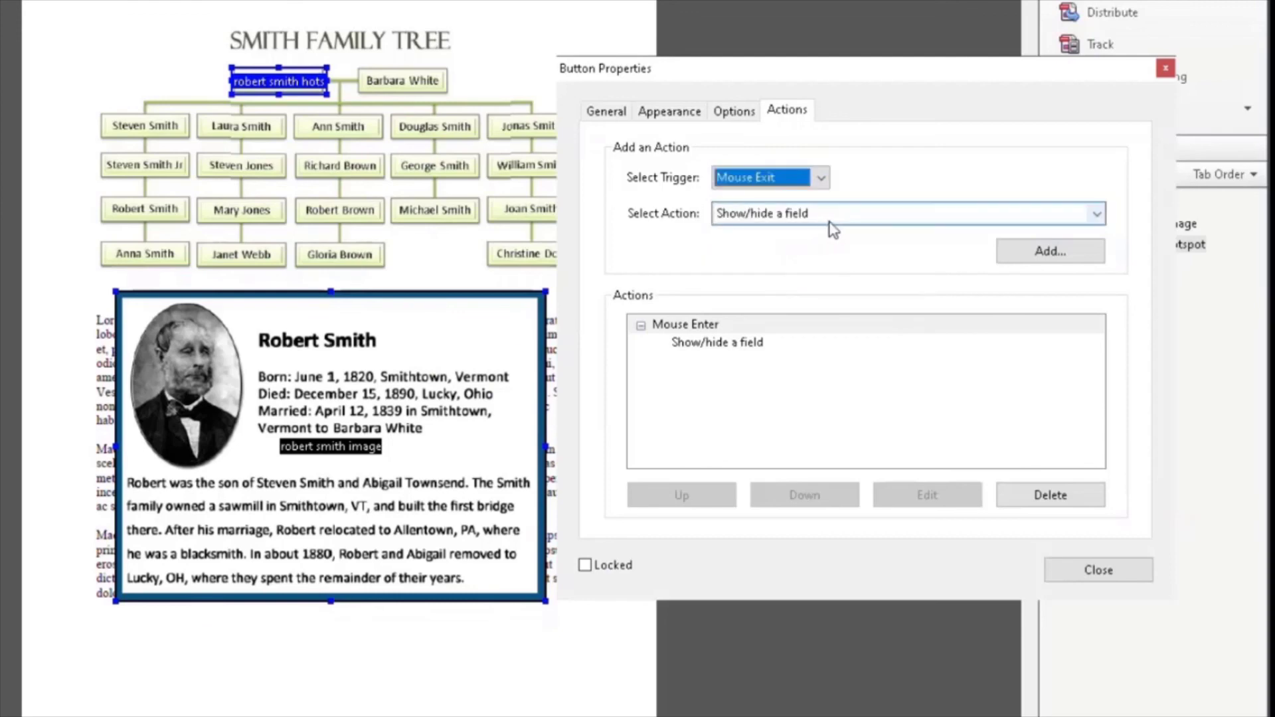
left_click(1054, 254)
left_click(415, 219)
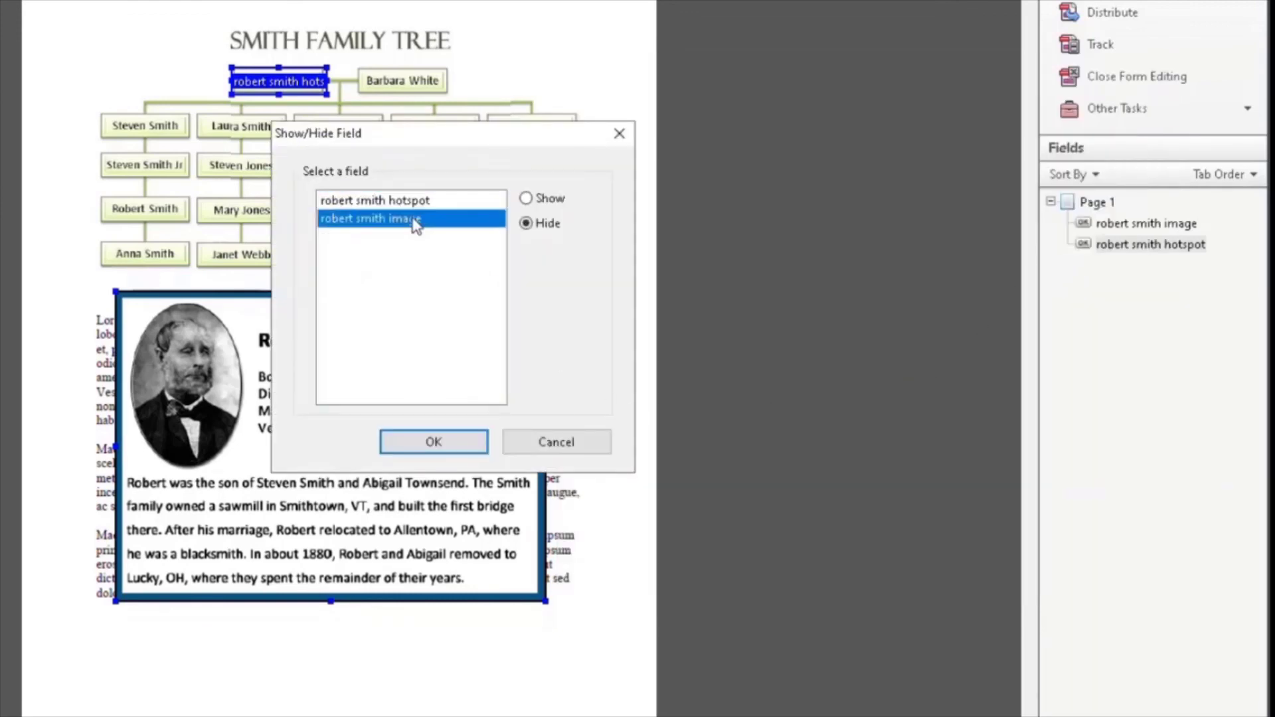
left_click(433, 442)
left_click(1100, 566)
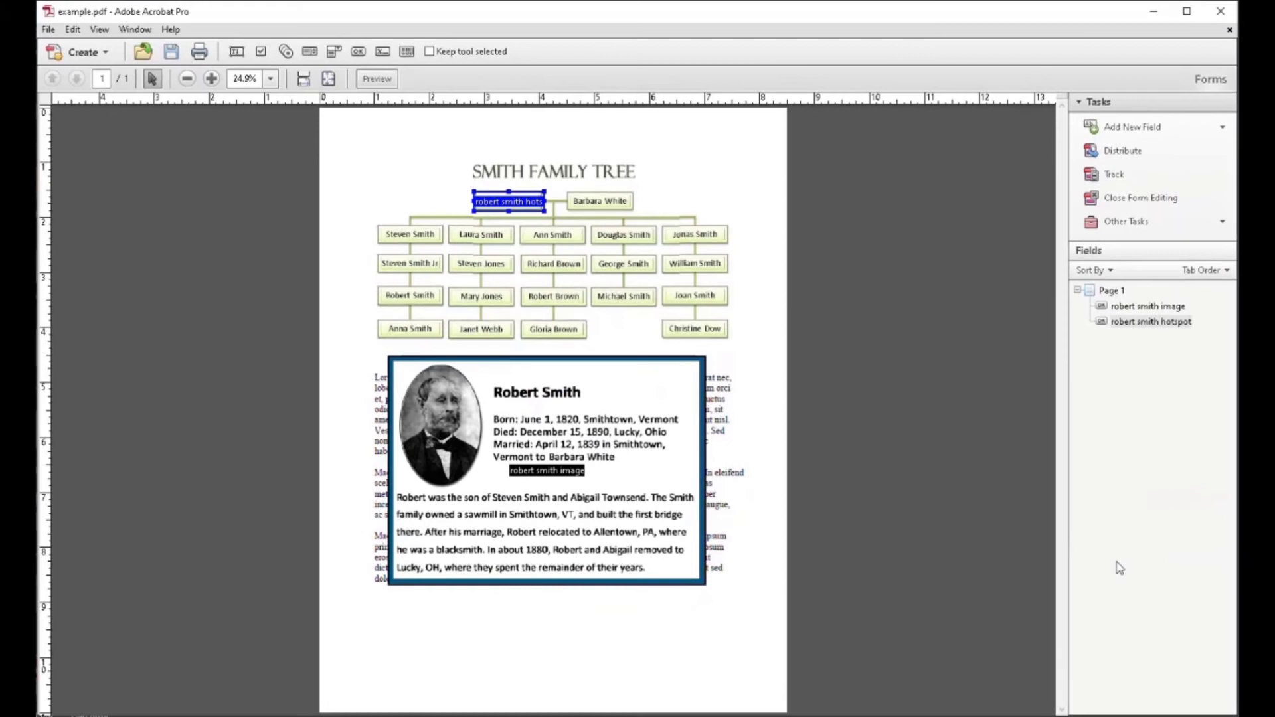
- Open the finished example2.pdf and test Robert Smith's photo-bio popup
left_click(49, 29)
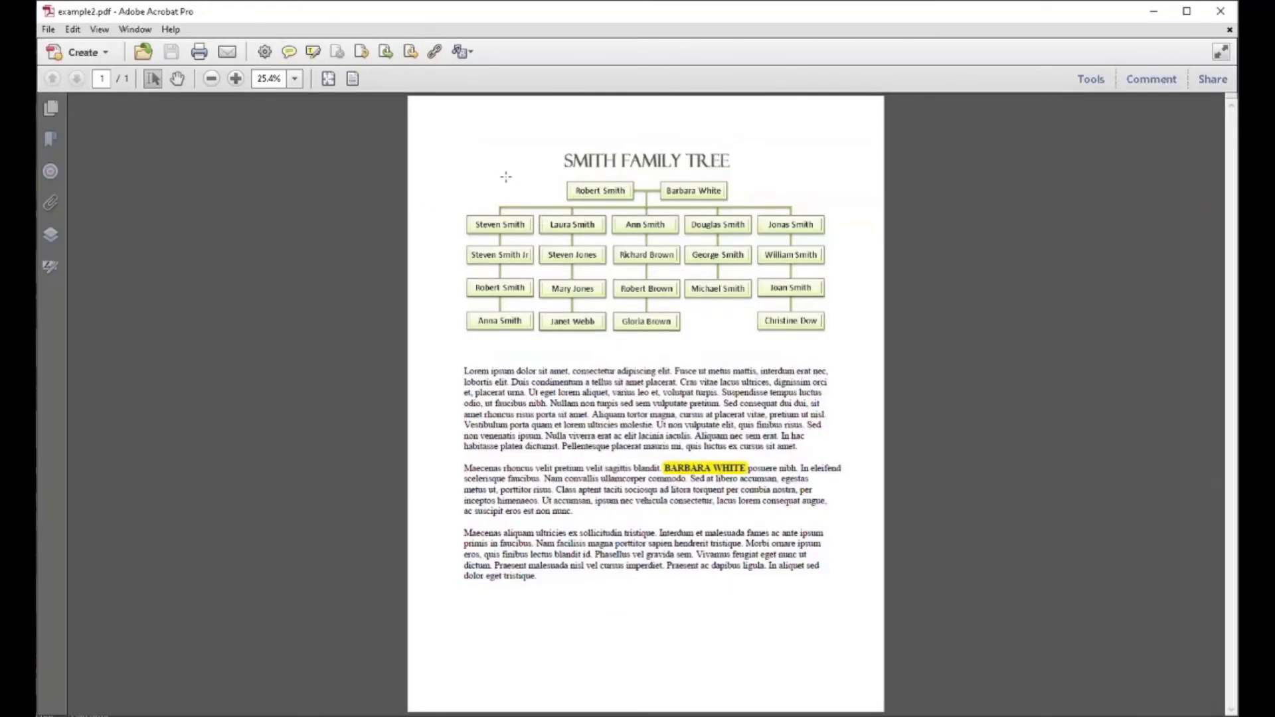
mouse_move(601, 193)
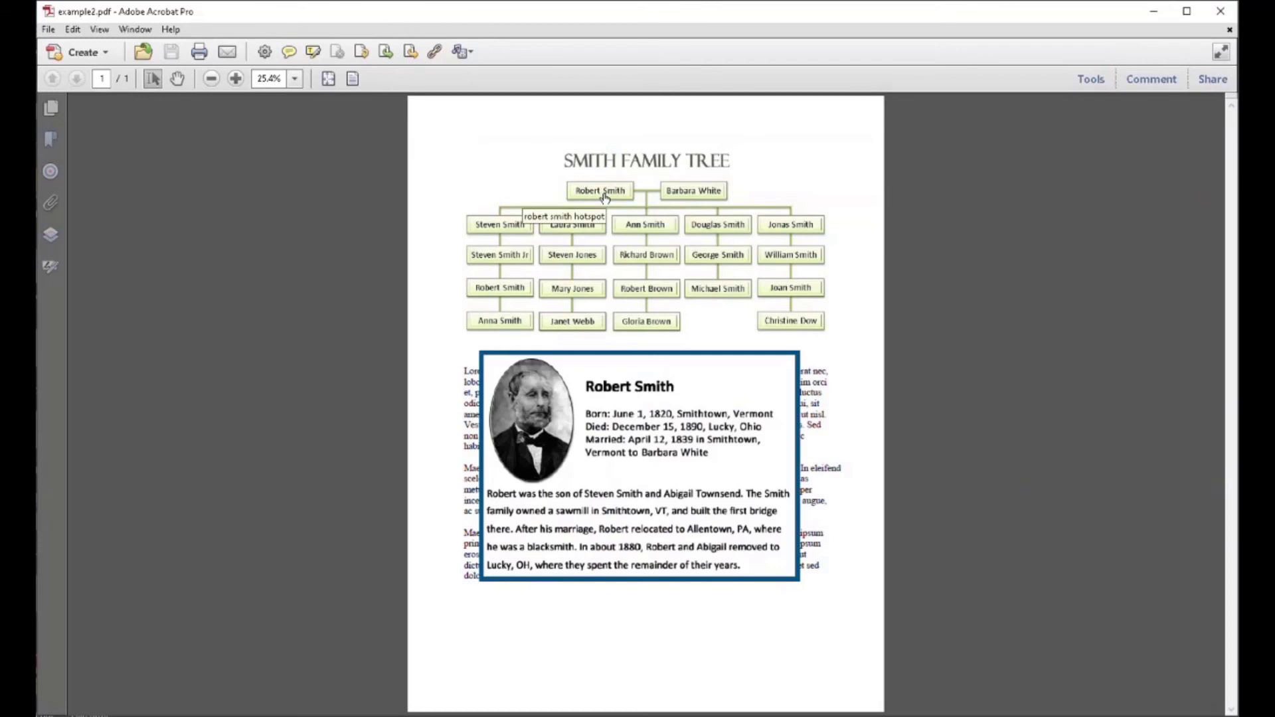